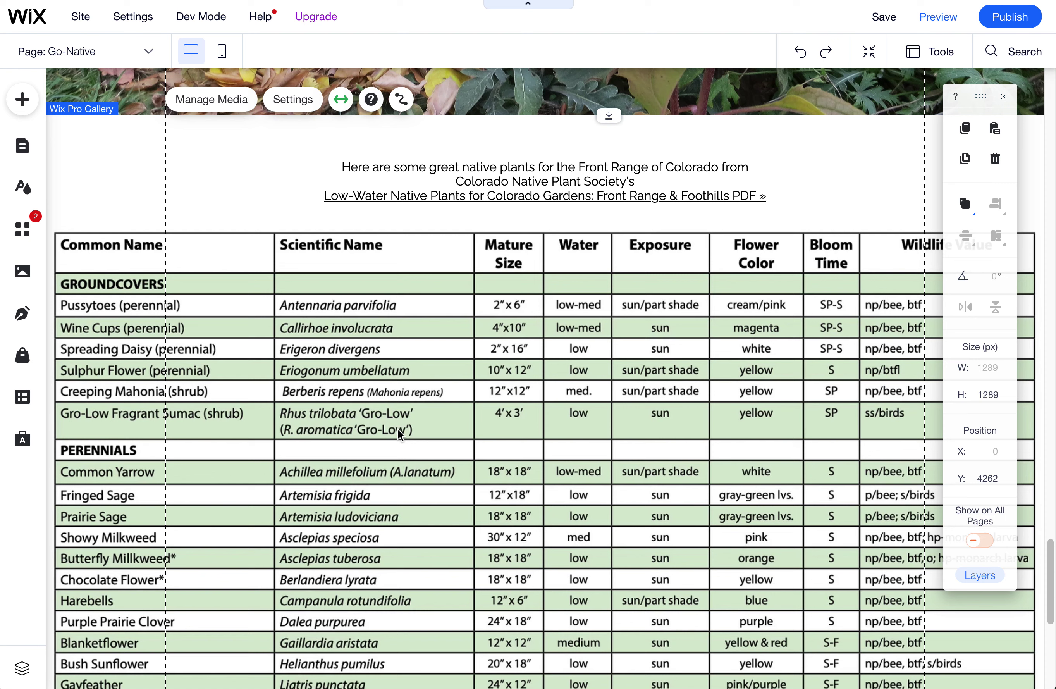
- Nudge the plant-table Pro Gallery slightly lower beneath the intro text, then deselect it
left_click(443, 419)
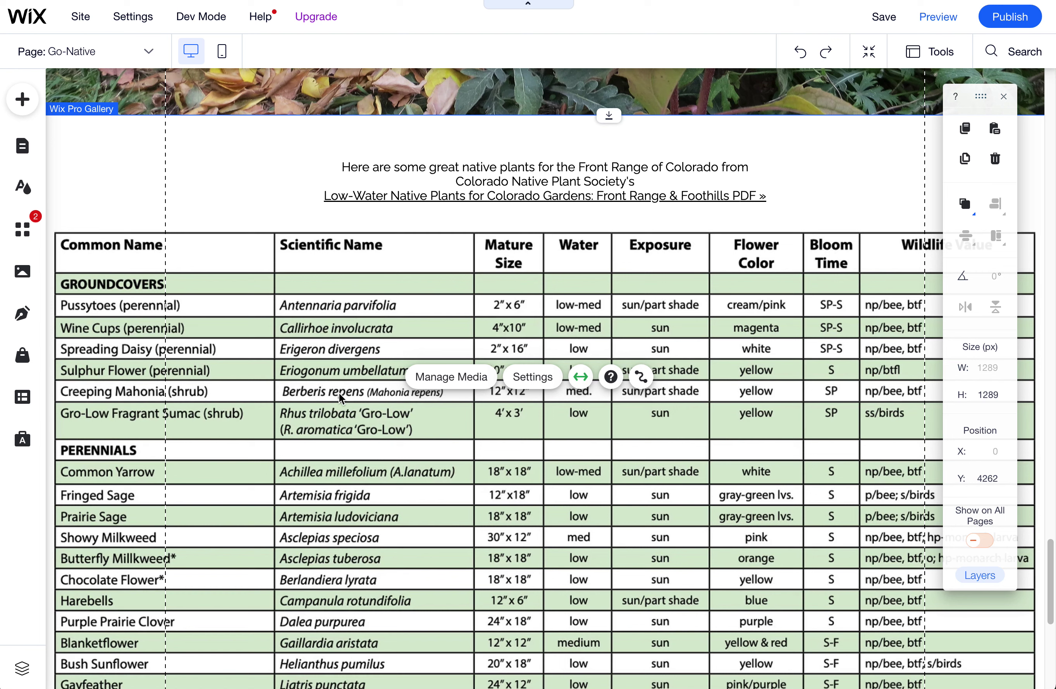
left_click(334, 364)
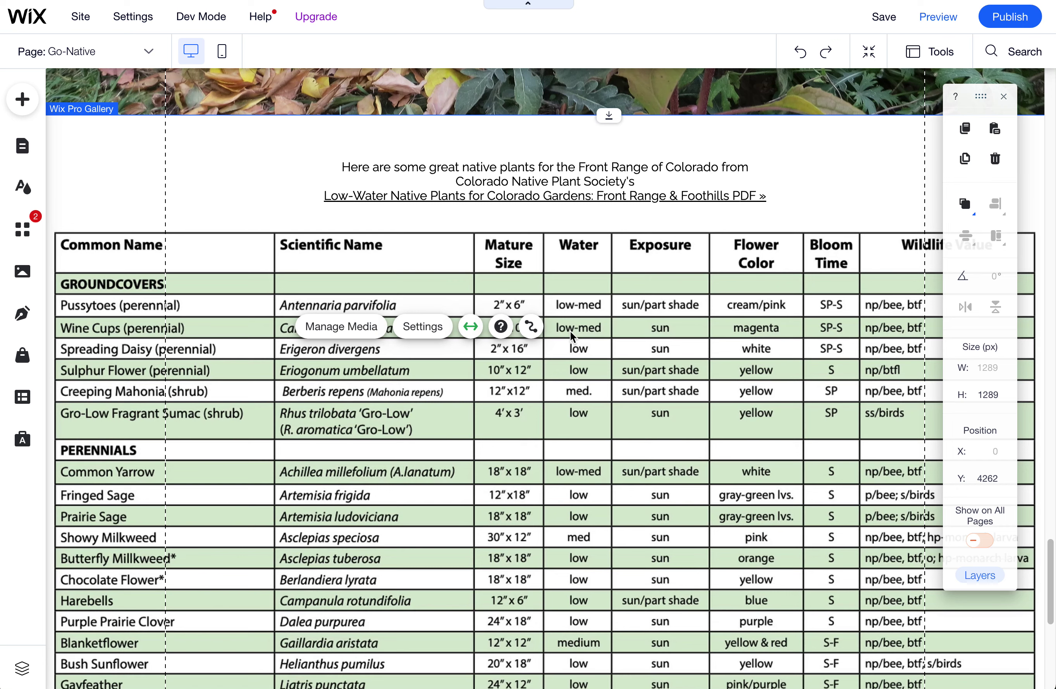
left_click_drag(696, 359, 543, 363)
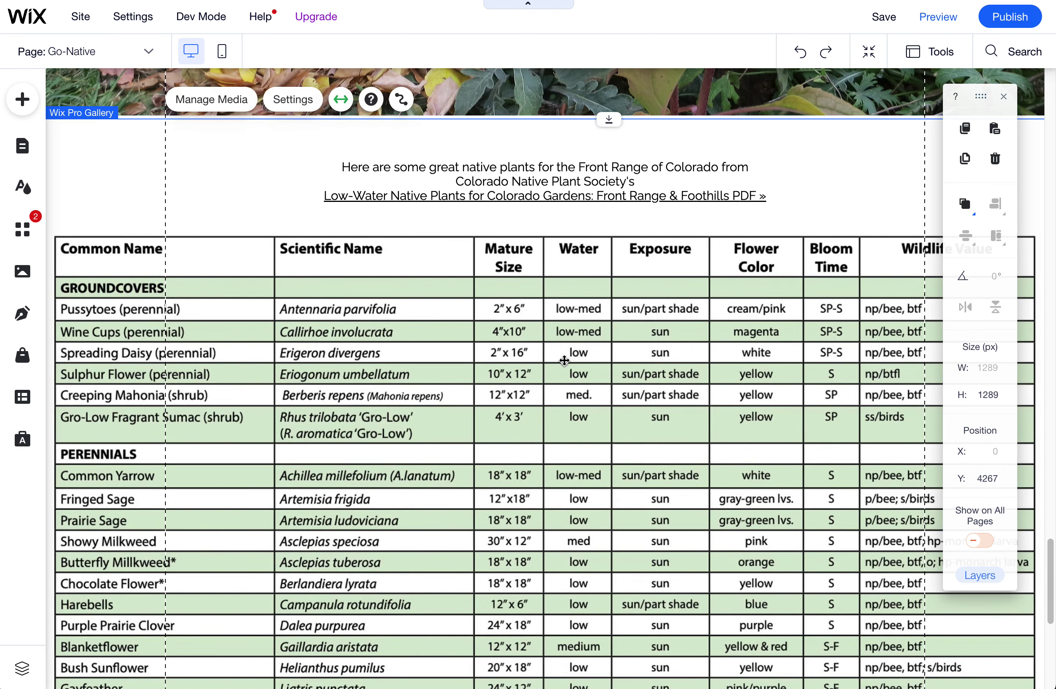
double_click(482, 348)
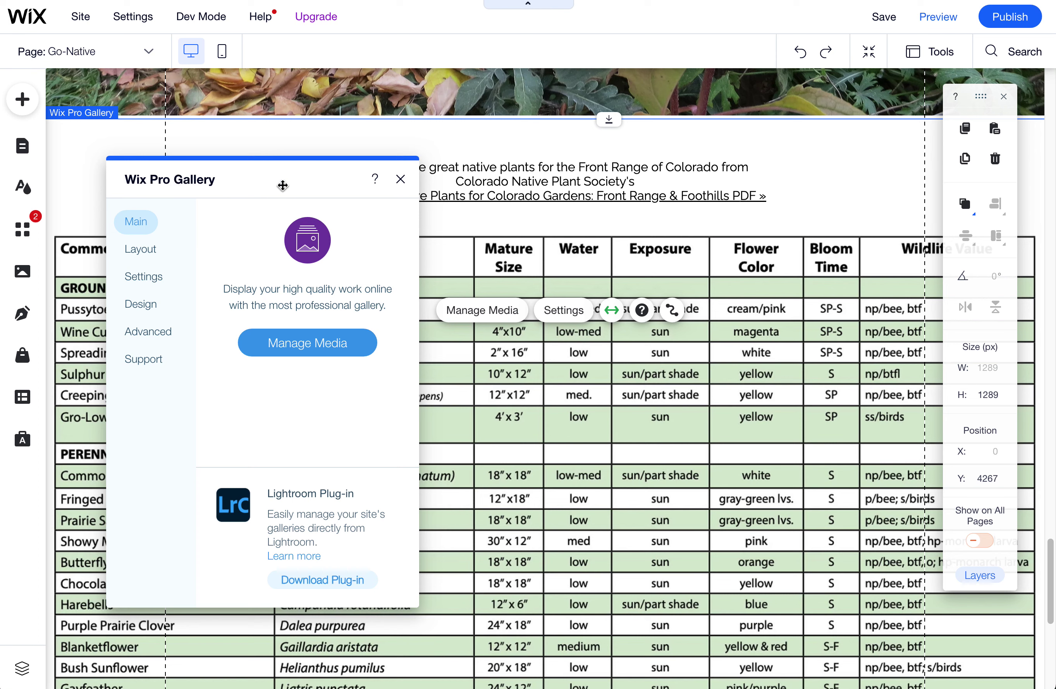
left_click(400, 179)
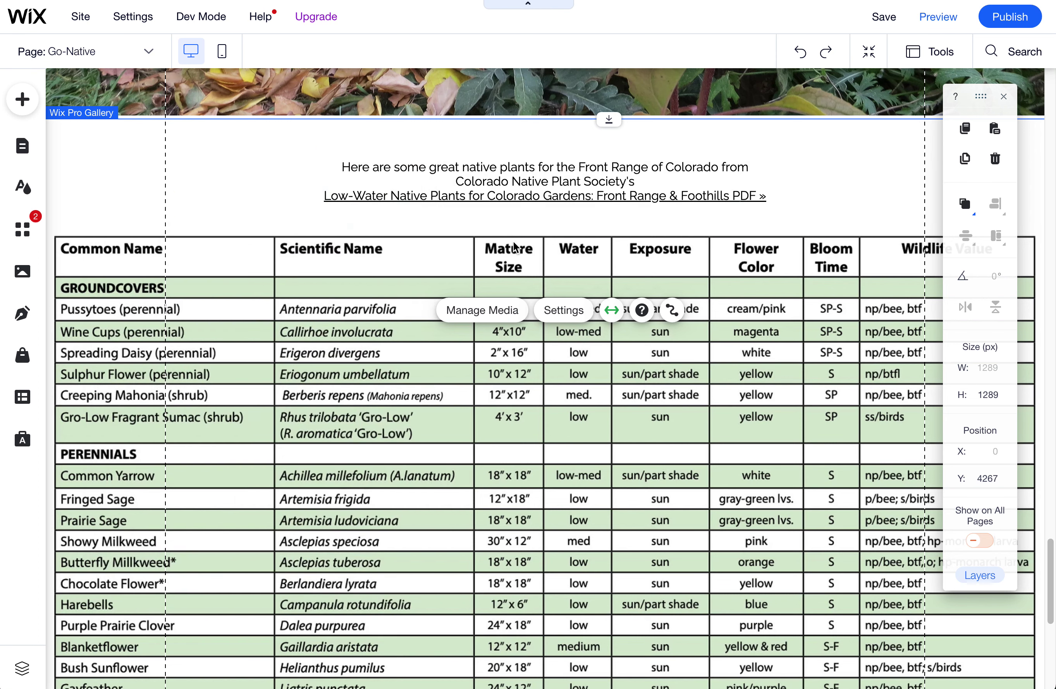
left_click(223, 51)
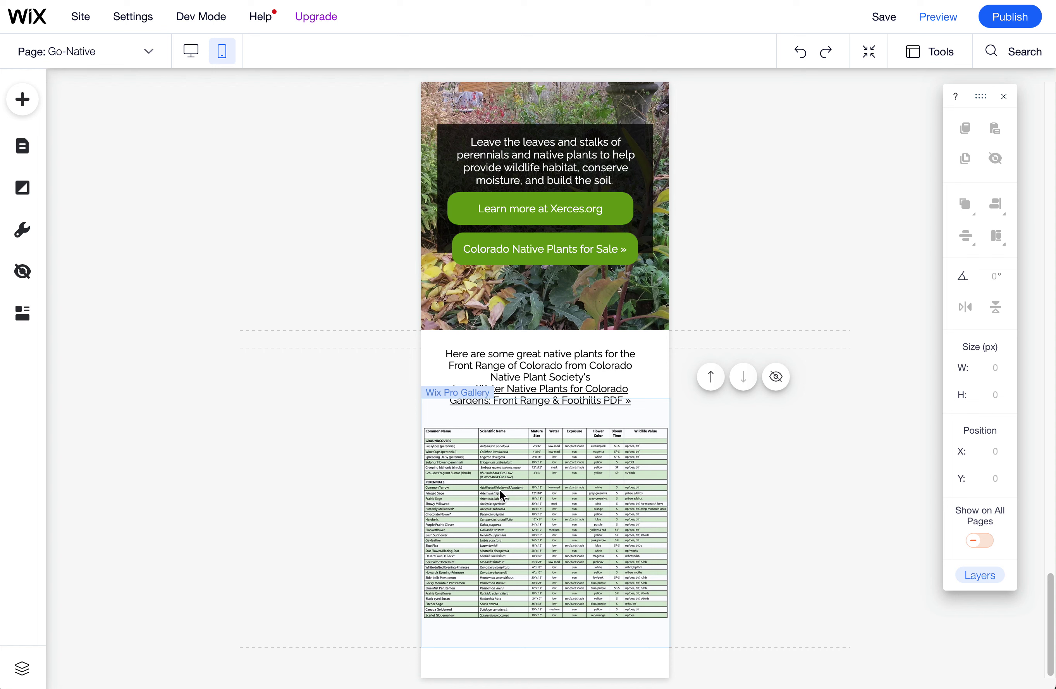
- Select the plant-chart gallery in the mobile layout (320 × 320 px at Y 3904)
left_click(509, 477)
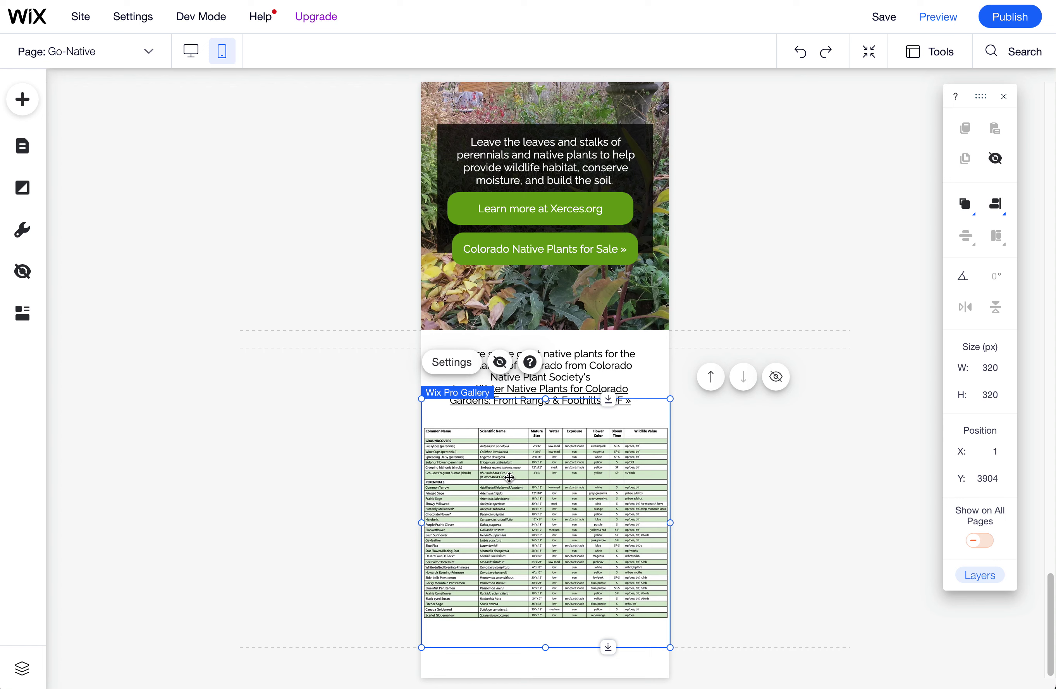
- Return to the desktop layout and scroll back up to the garden image strip
left_click(200, 55)
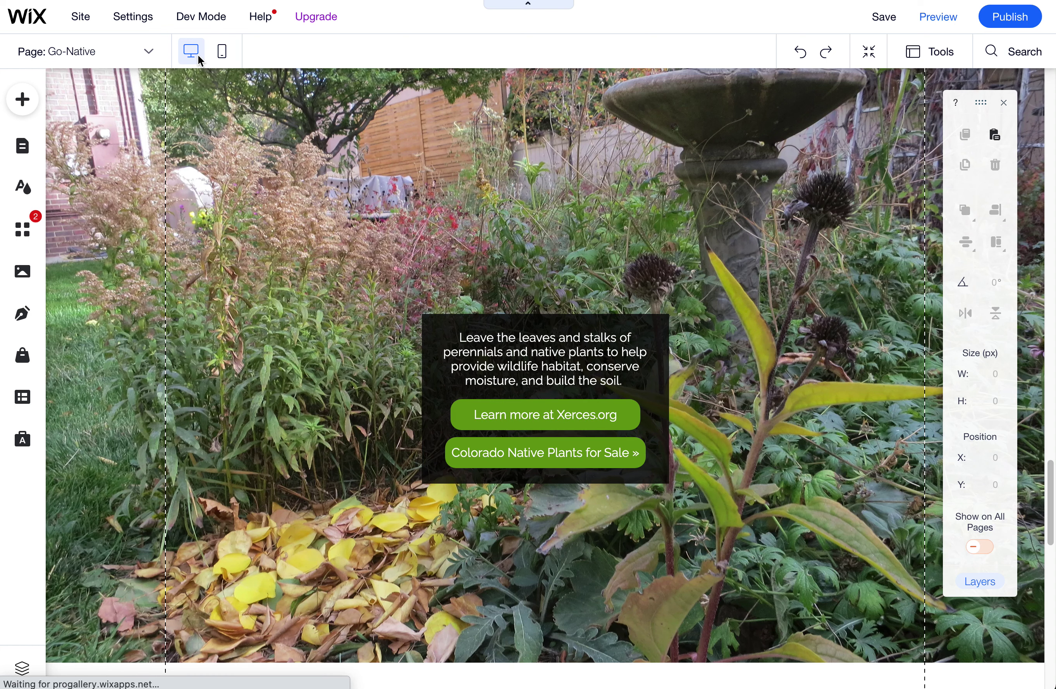
scroll(727, 438, "down", 15)
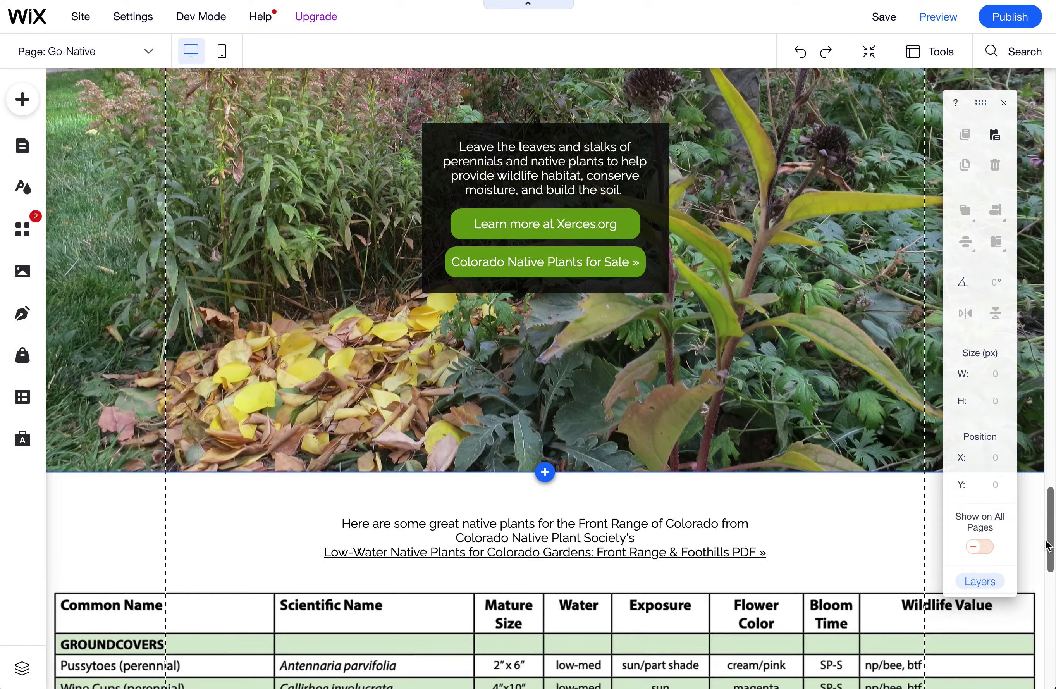
scroll(232, 216, "up", 6)
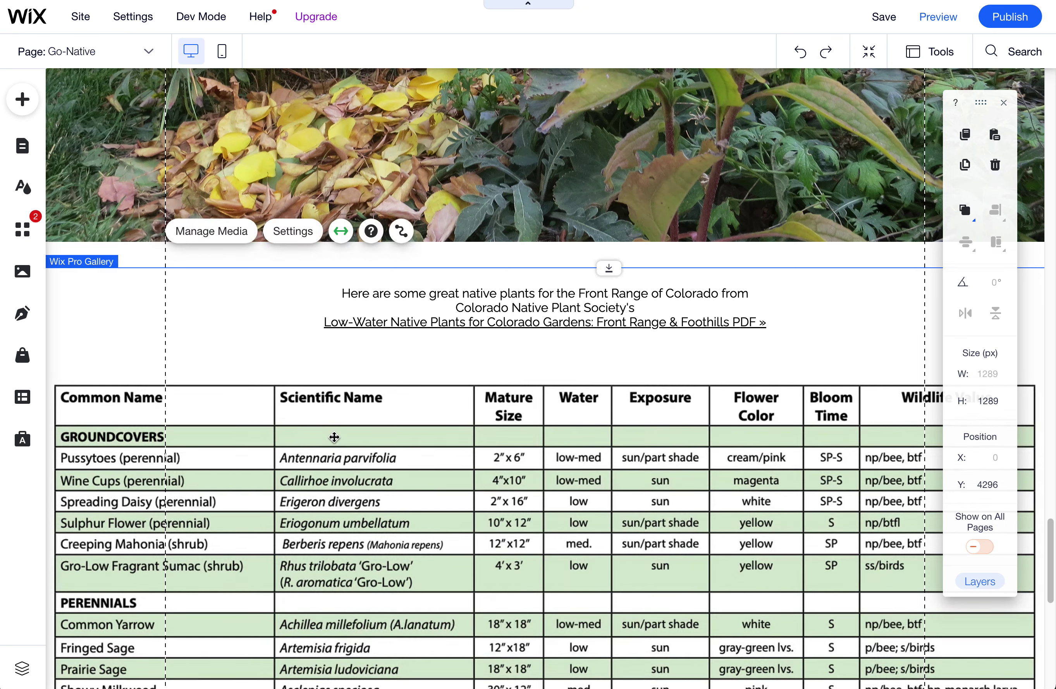
scroll(335, 437, "up", 7)
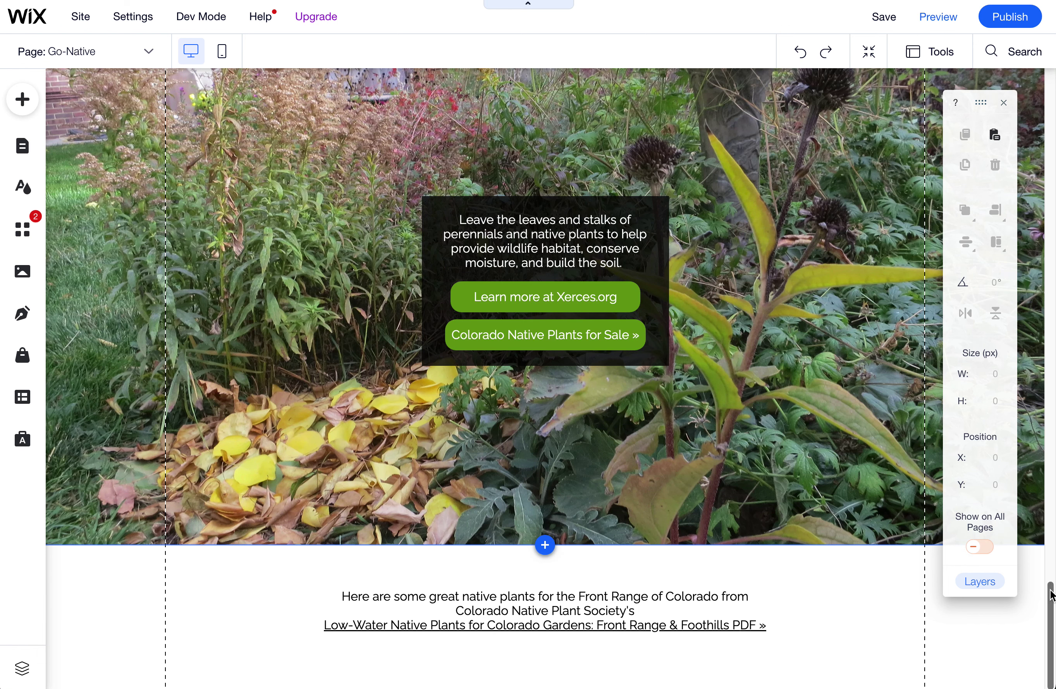
- Add a Pro Galleries Grid and place it directly under the intro text
left_click(17, 106)
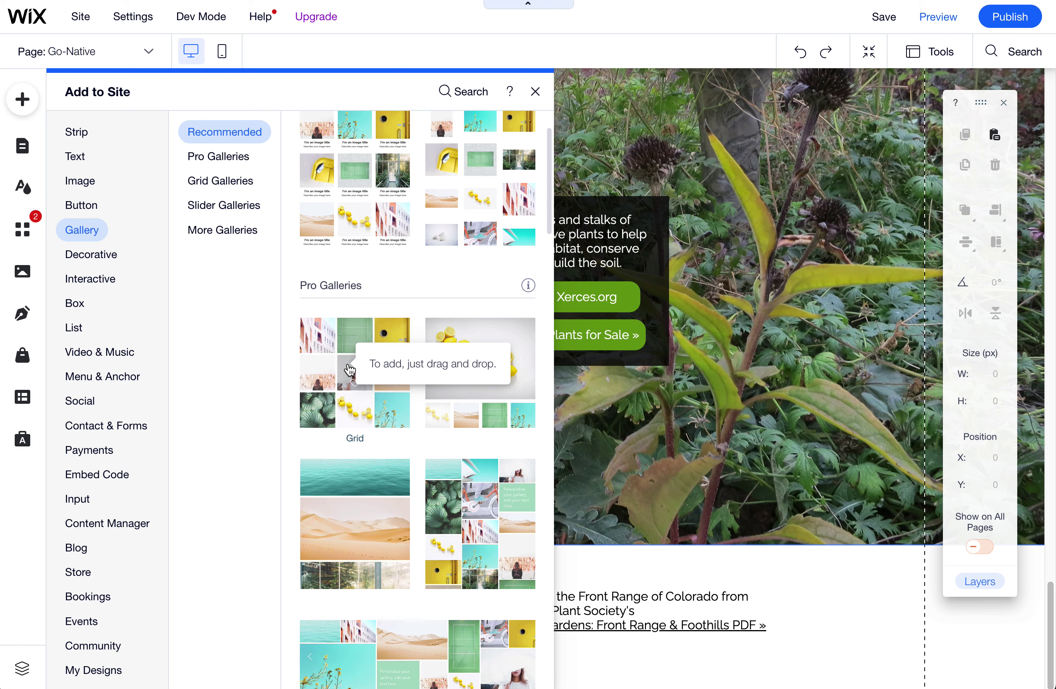
left_click_drag(350, 370, 353, 368)
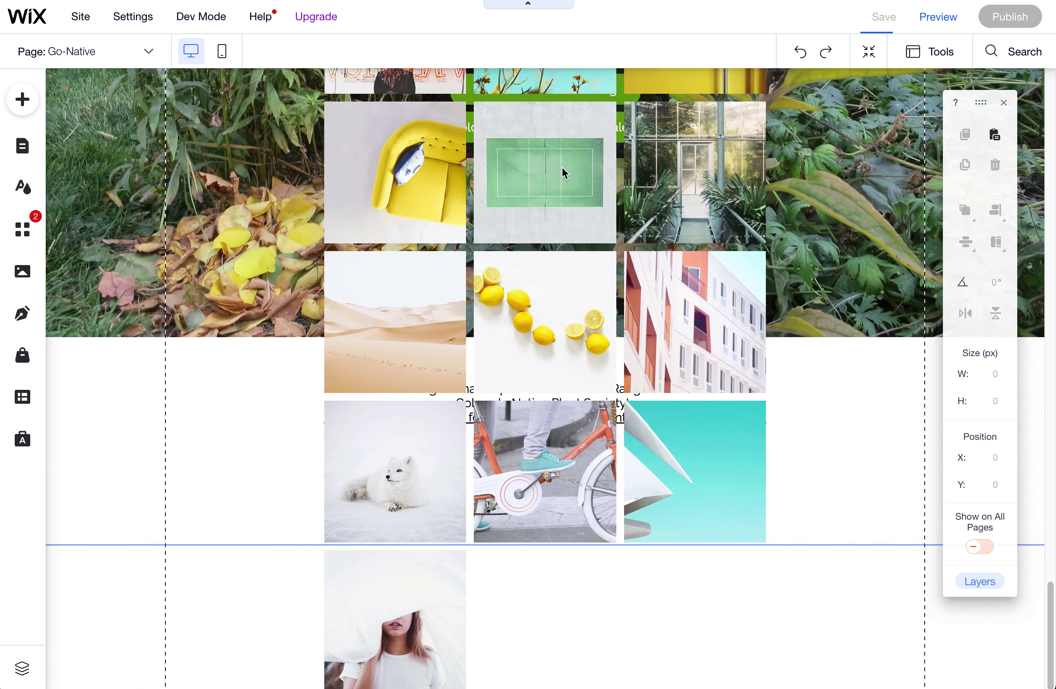
left_click_drag(562, 168, 553, 340)
scroll(1051, 589, "up", 5)
scroll(1051, 588, "down", 5)
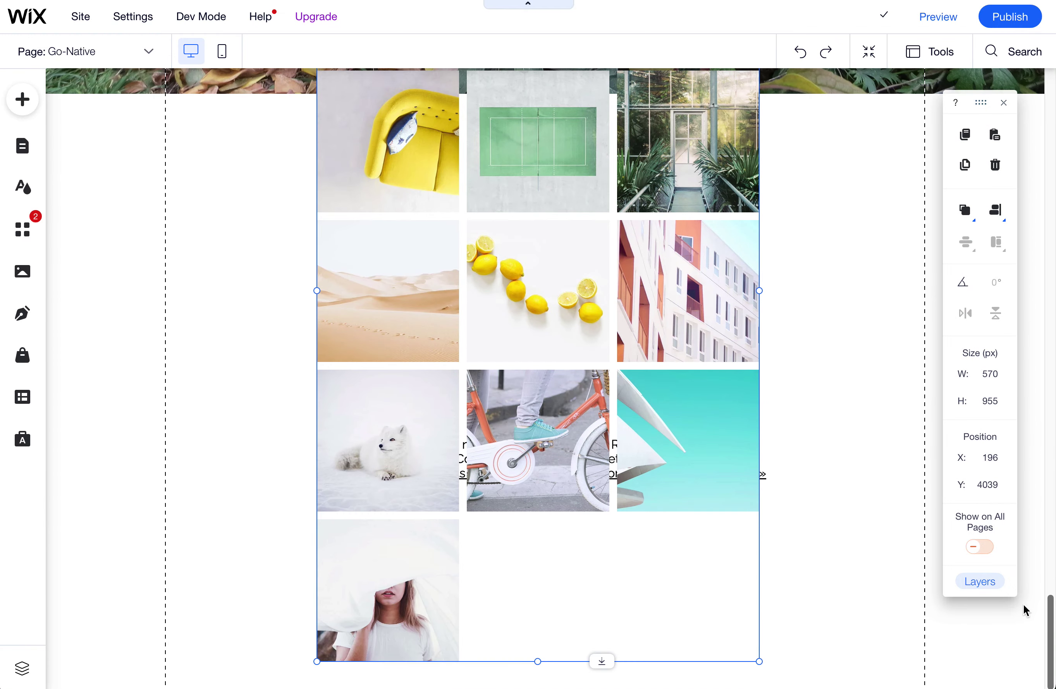
left_click_drag(552, 252, 496, 309)
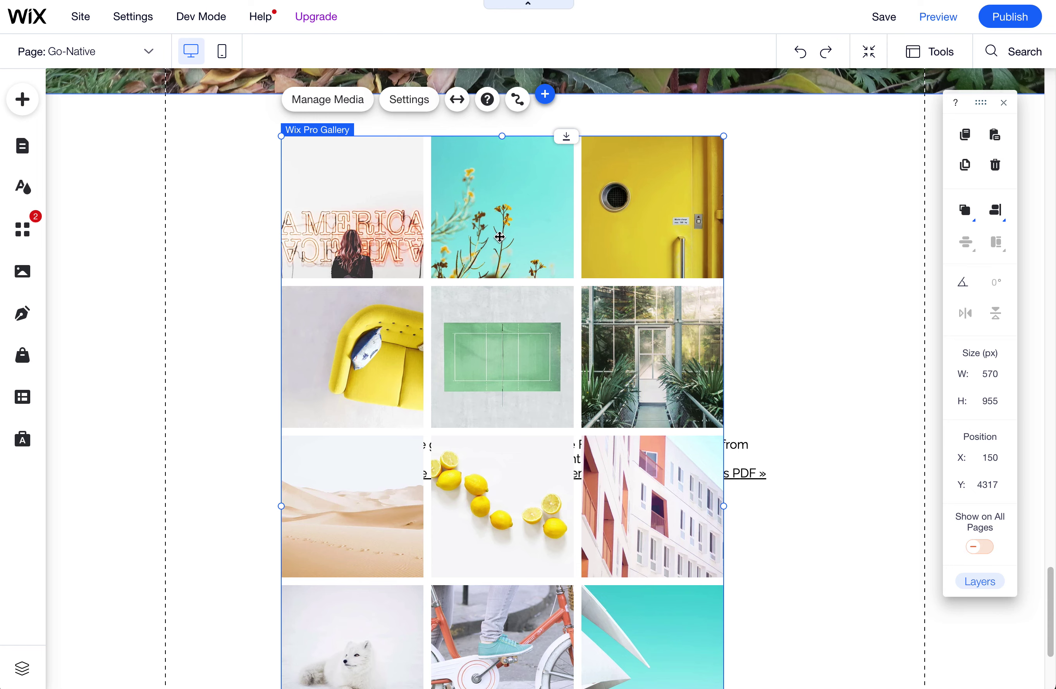
left_click_drag(514, 250, 555, 635)
left_click_drag(613, 449, 614, 201)
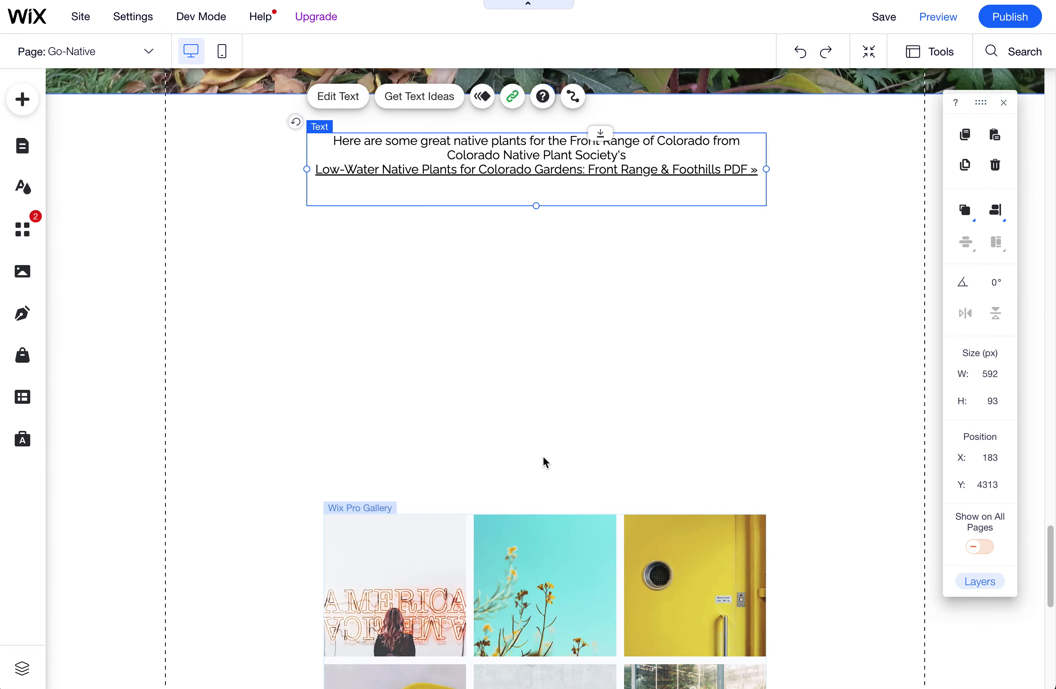
left_click_drag(547, 613, 531, 318)
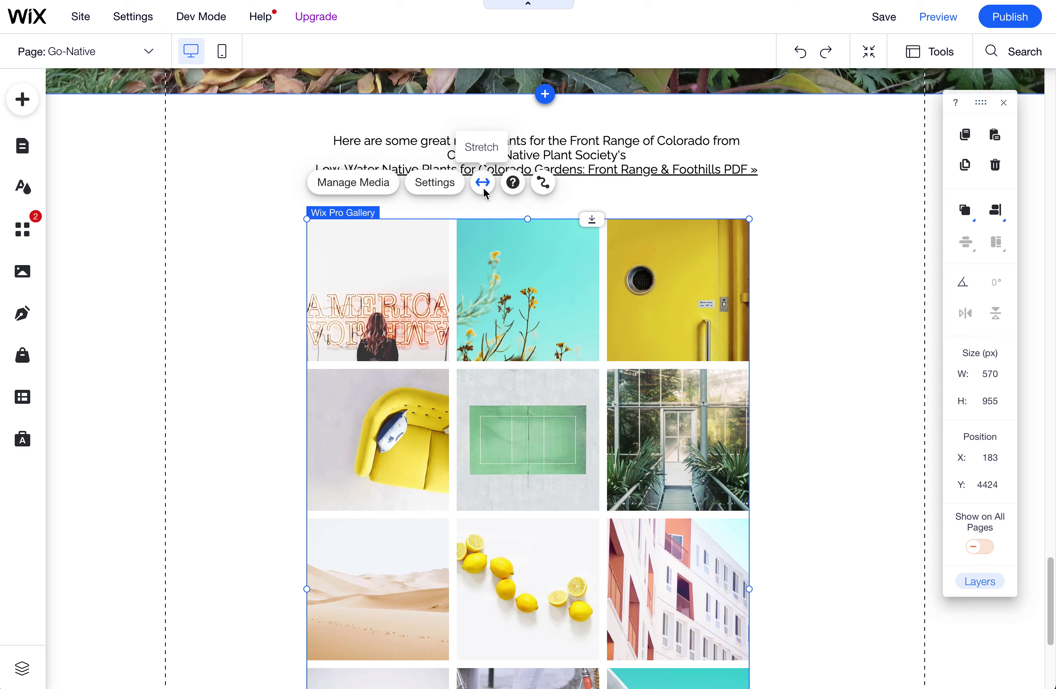
- Stretch the new gallery to full page width with 0 px margins
left_click(484, 183)
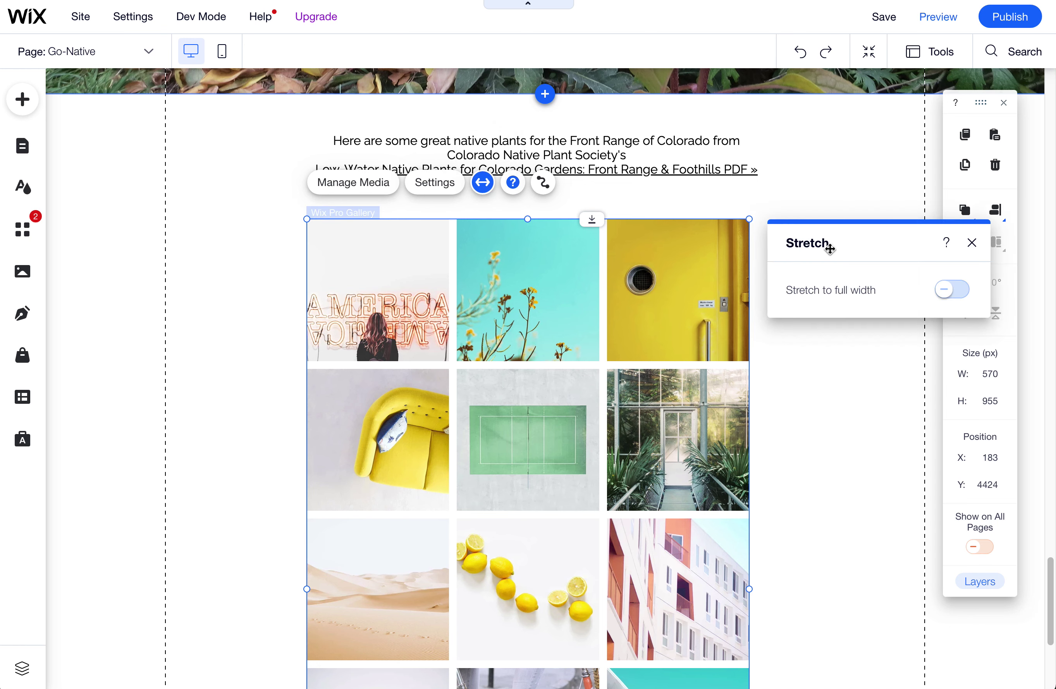
left_click(953, 290)
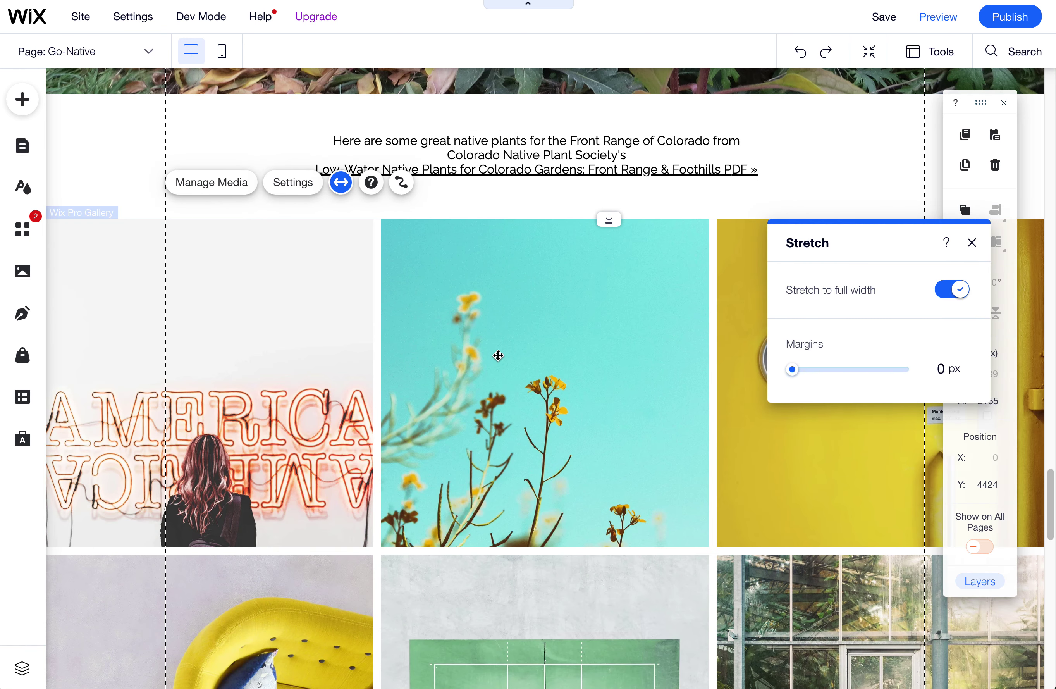
left_click(563, 354)
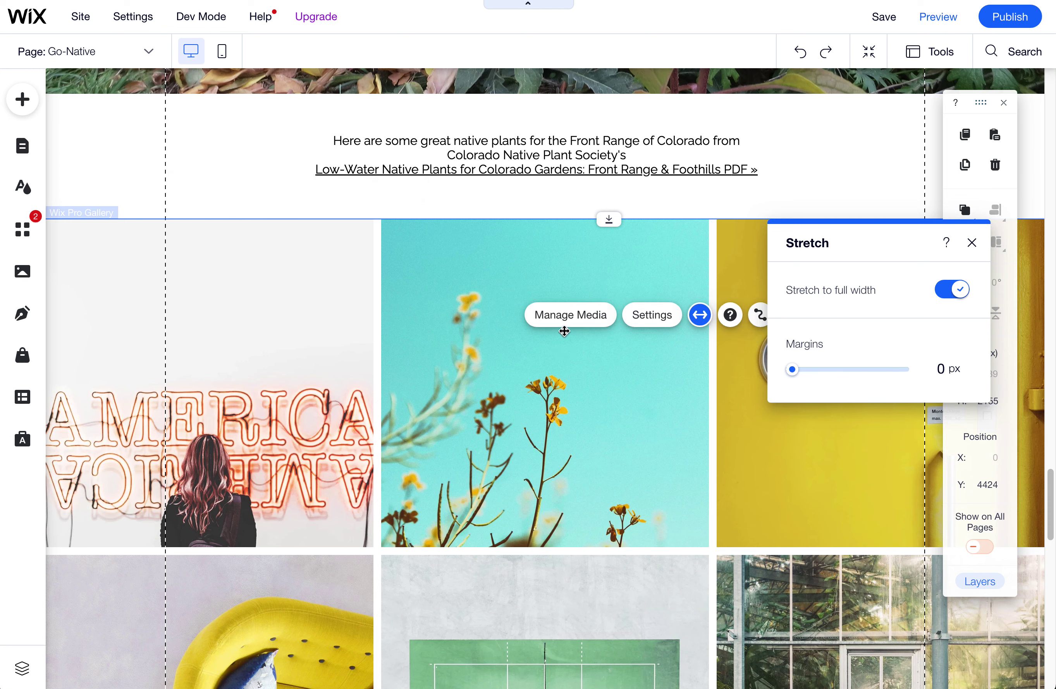
left_click(585, 317)
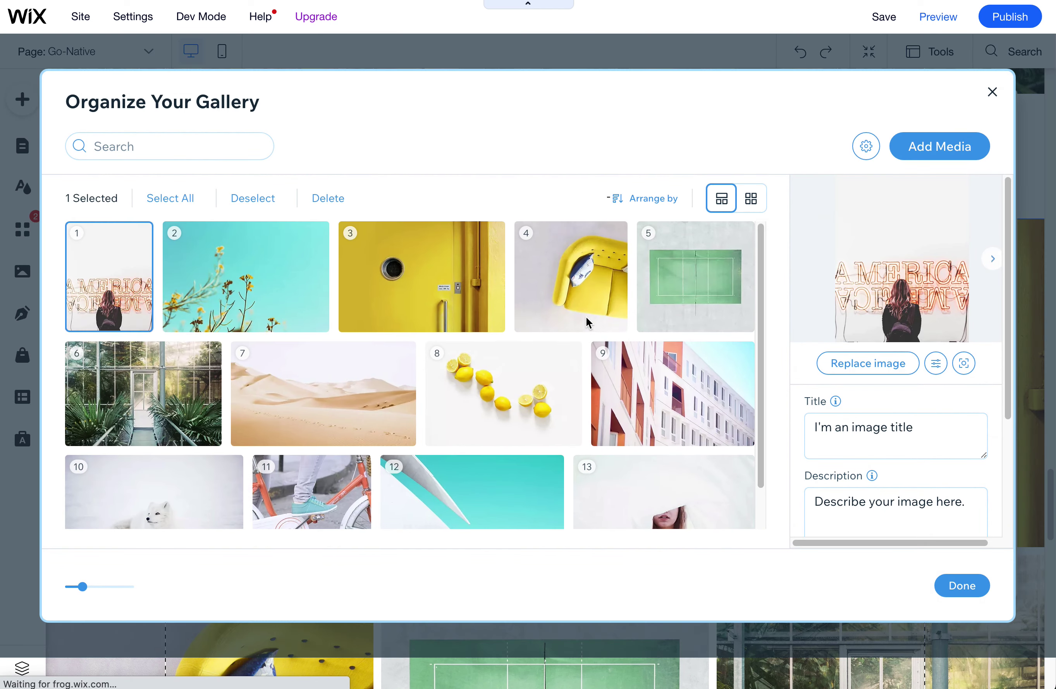
- Replace the 13 sample photos with the Groundcovers-Perennials spreadsheet image from Site Files
left_click(171, 198)
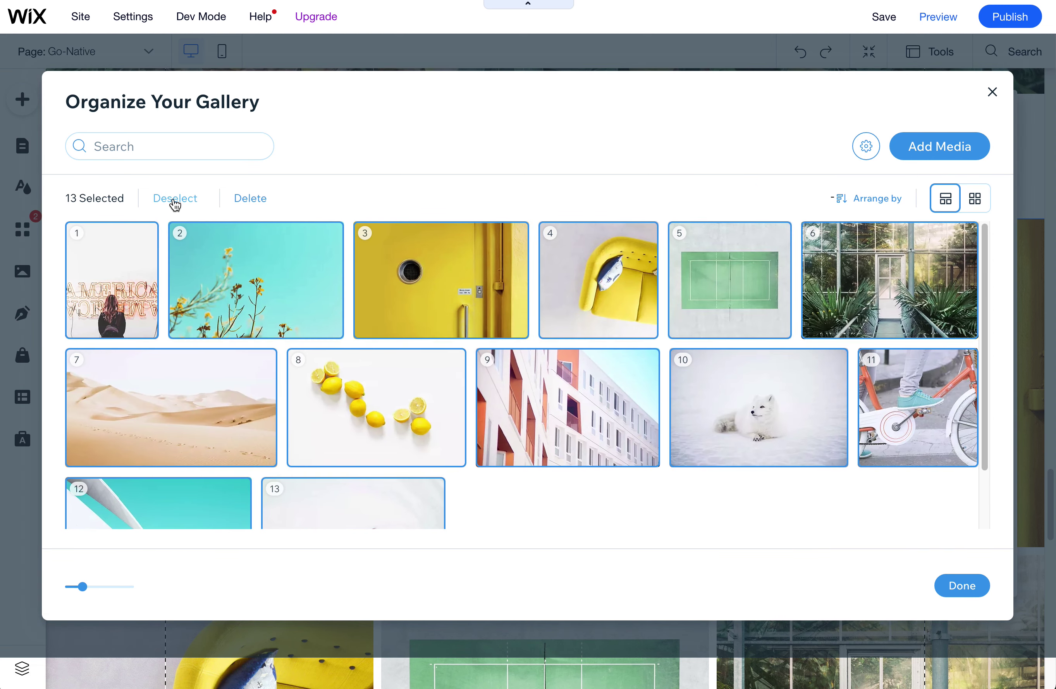
left_click(241, 205)
left_click(545, 441)
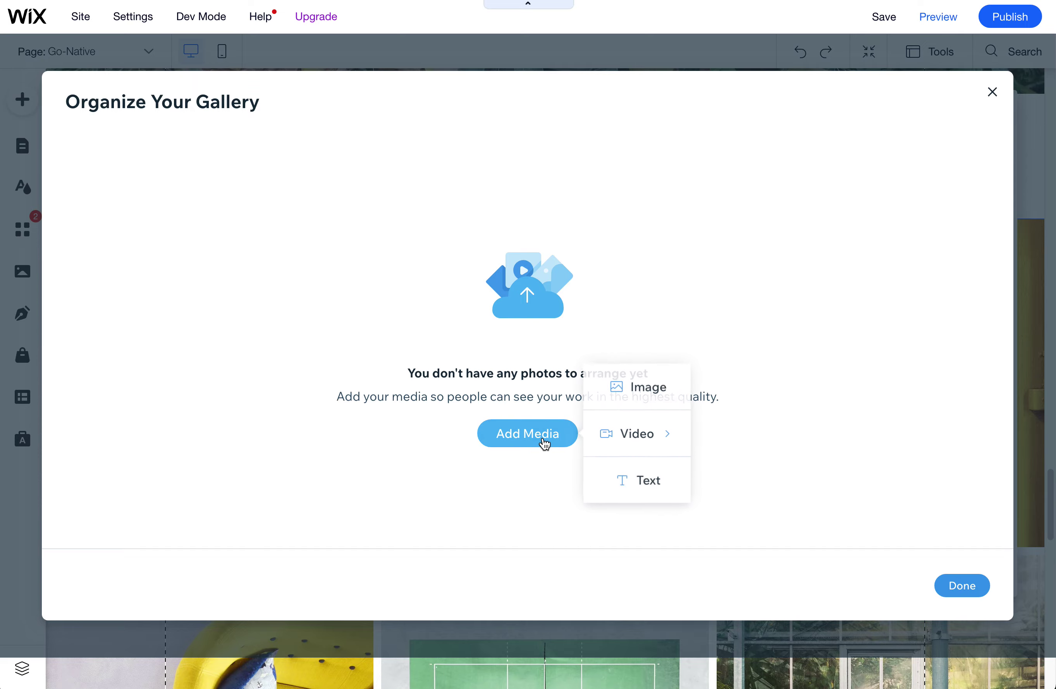
left_click(687, 388)
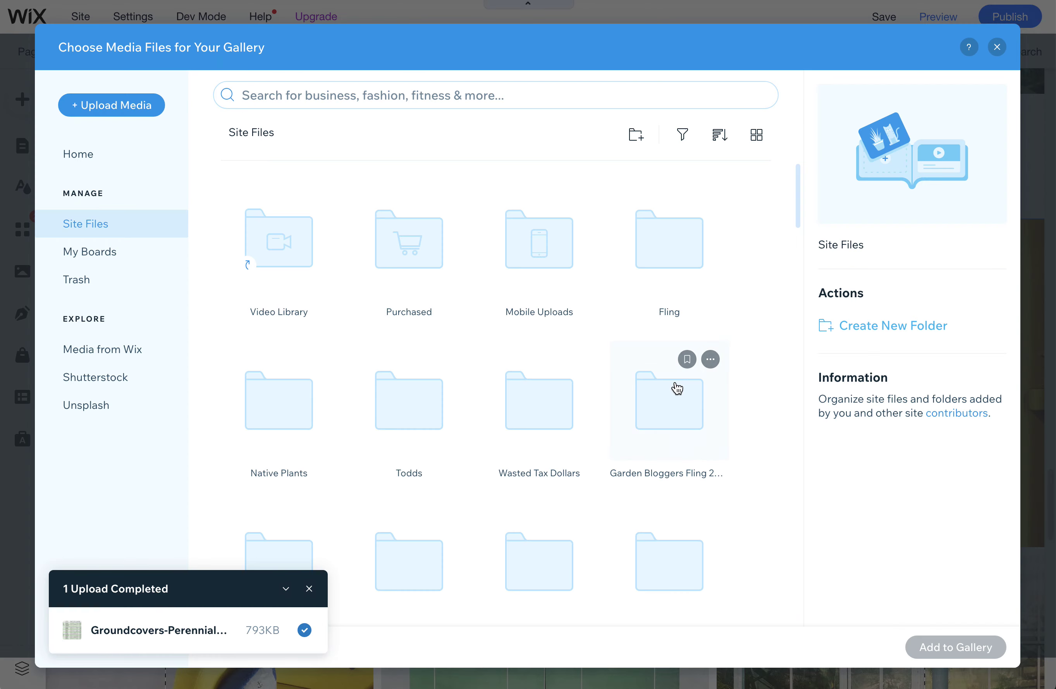
left_click_drag(795, 203, 787, 335)
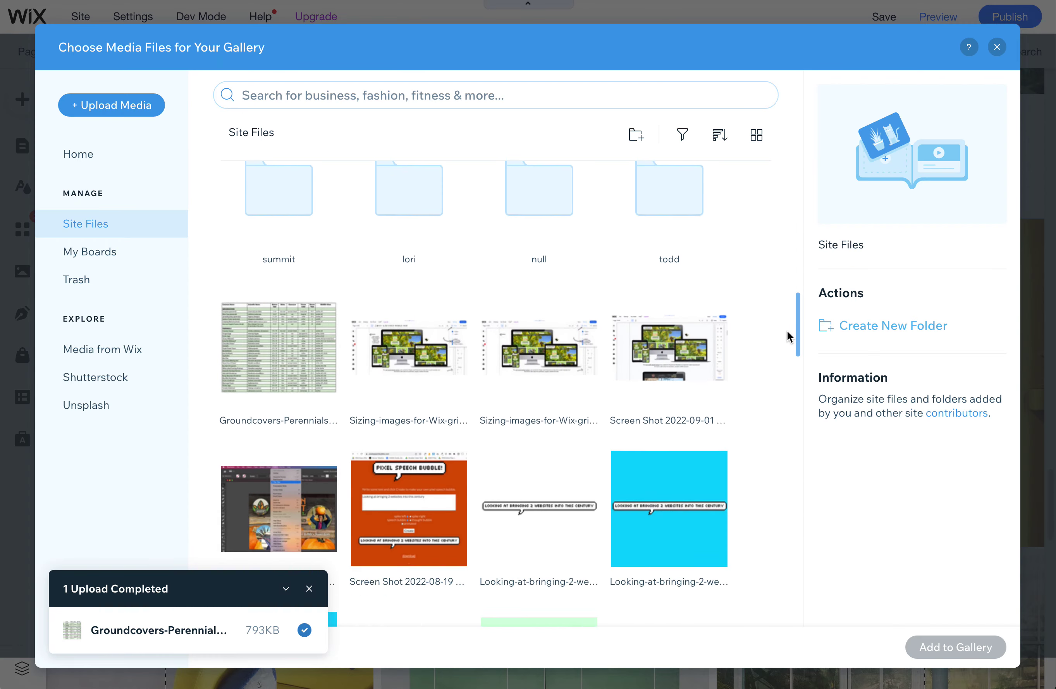
left_click(255, 276)
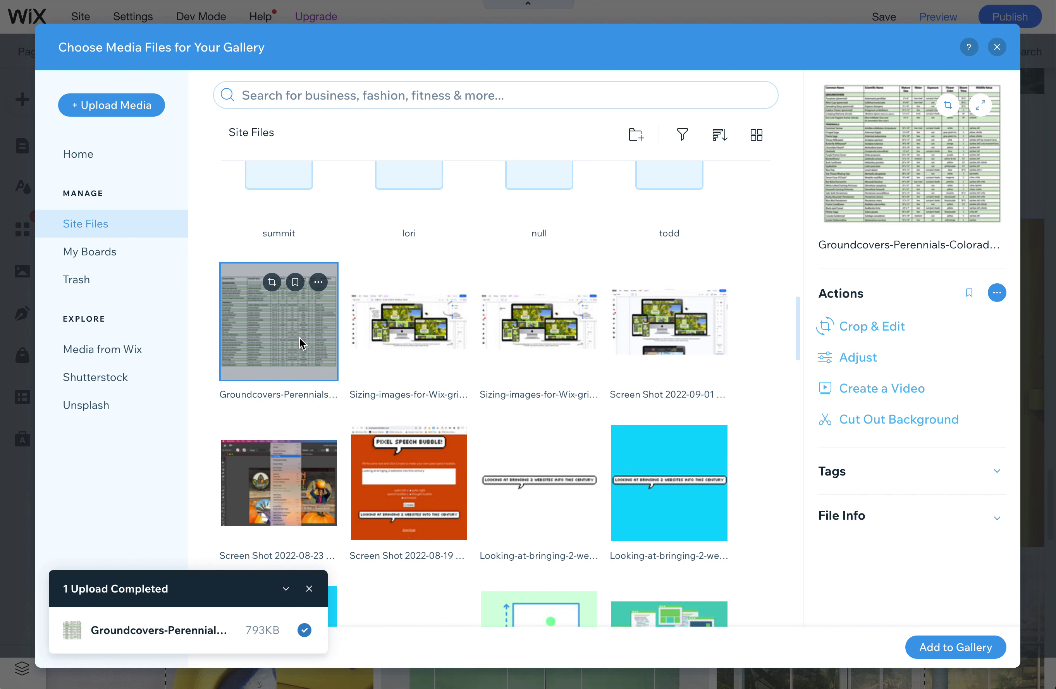
left_click(955, 647)
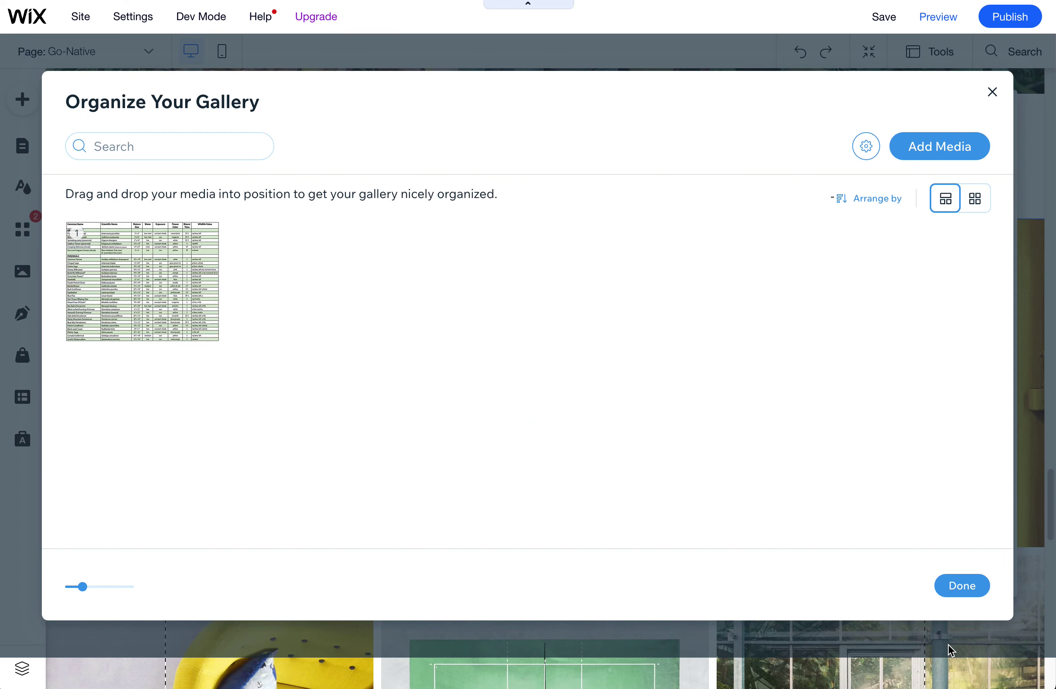
left_click(964, 589)
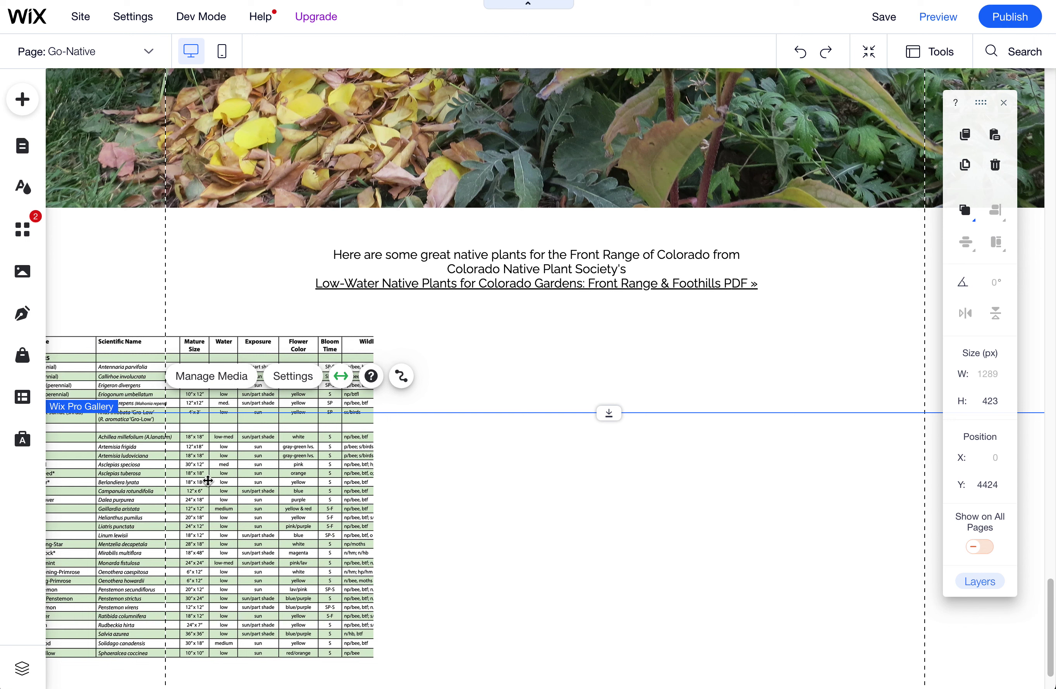
- Customize the grid layout: Thumbnail resize Fit, 1 image per row, 0 spacing
left_click(292, 378)
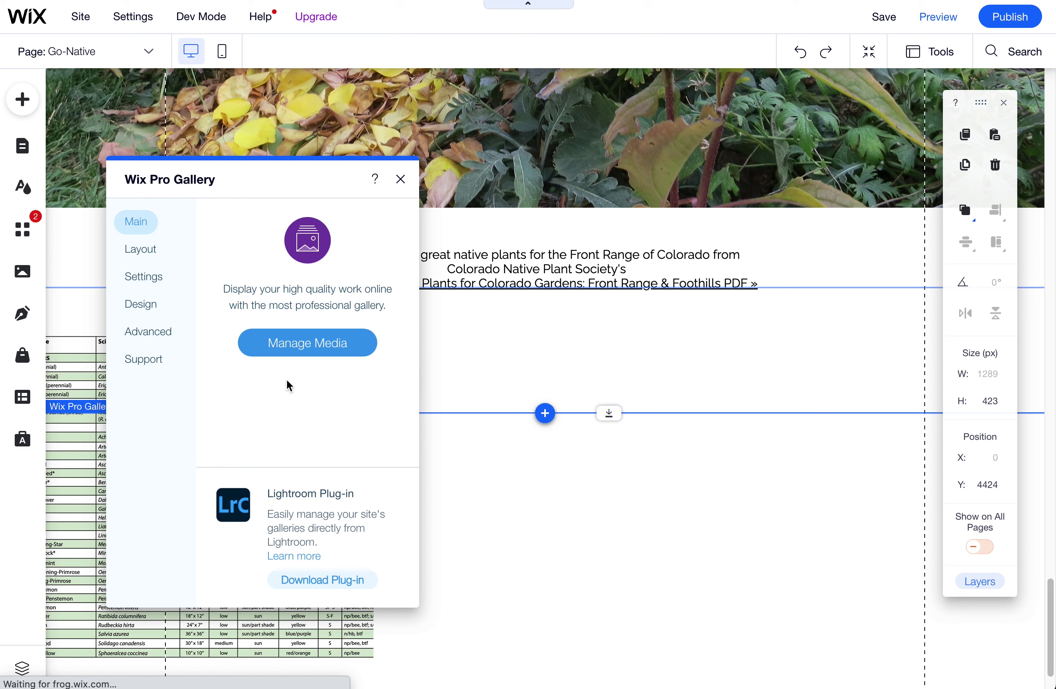
left_click(130, 254)
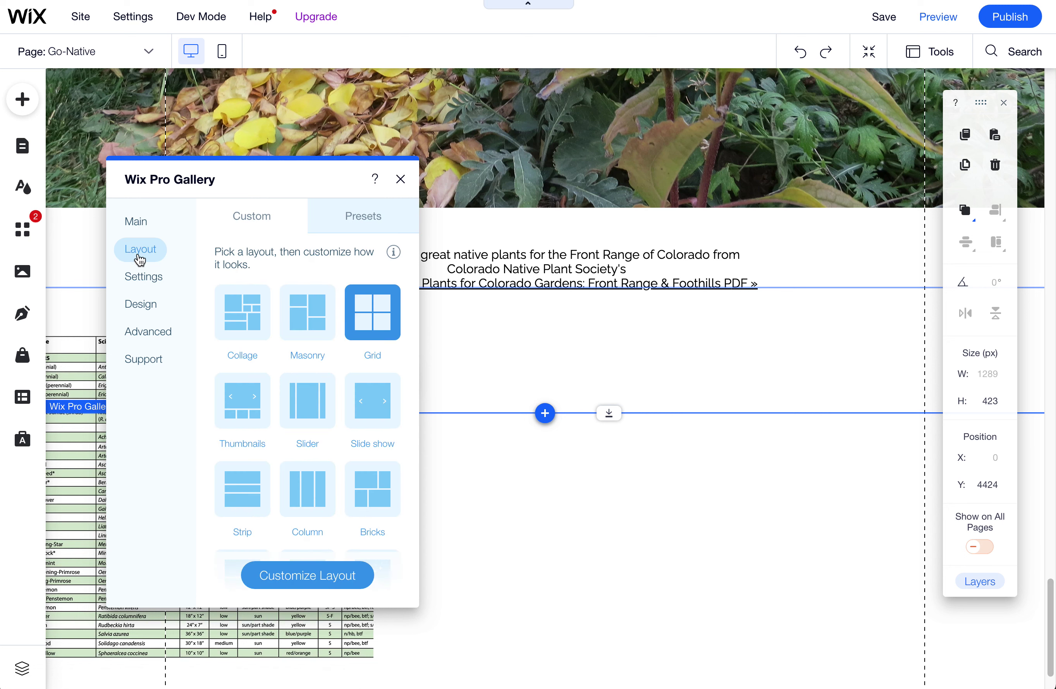
left_click(325, 577)
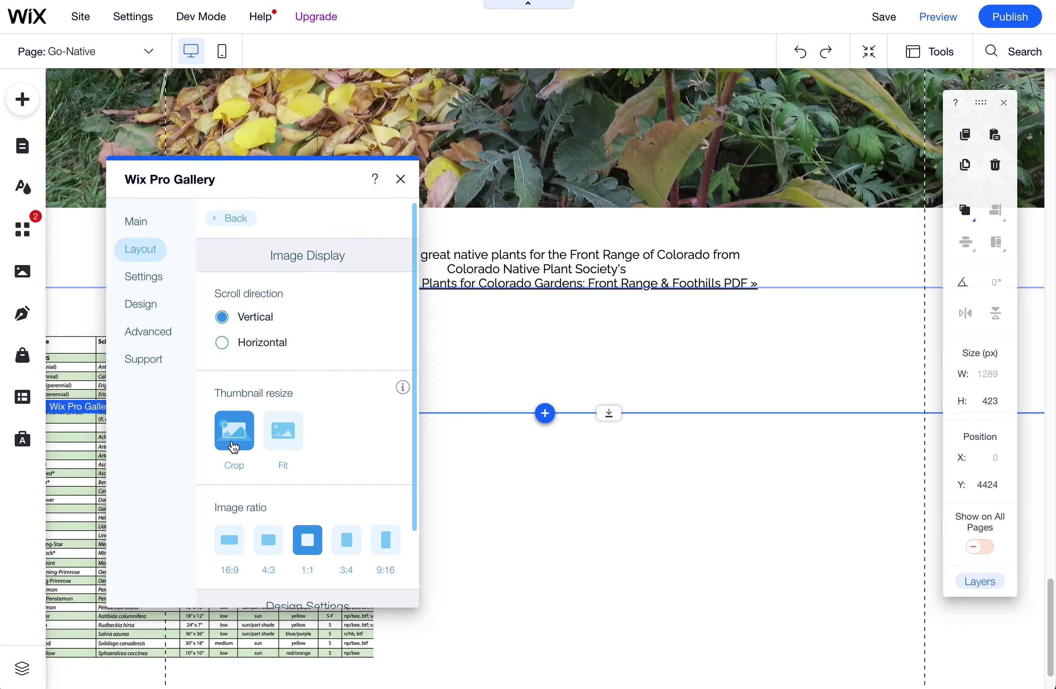
left_click(283, 431)
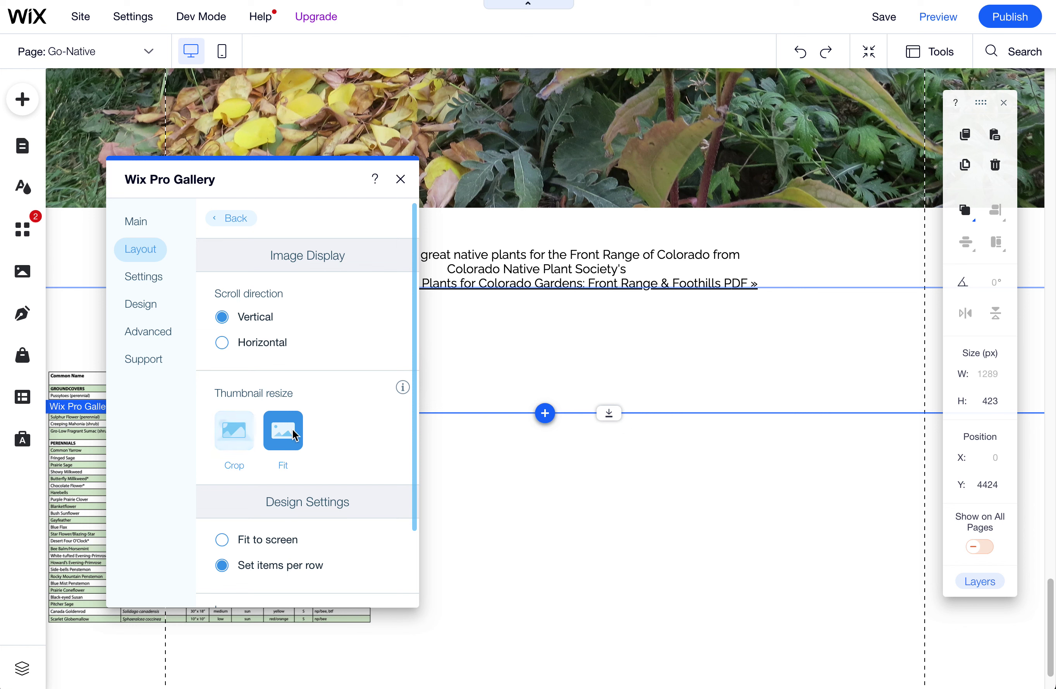
left_click_drag(415, 429, 413, 560)
scroll(394, 530, "up", 5)
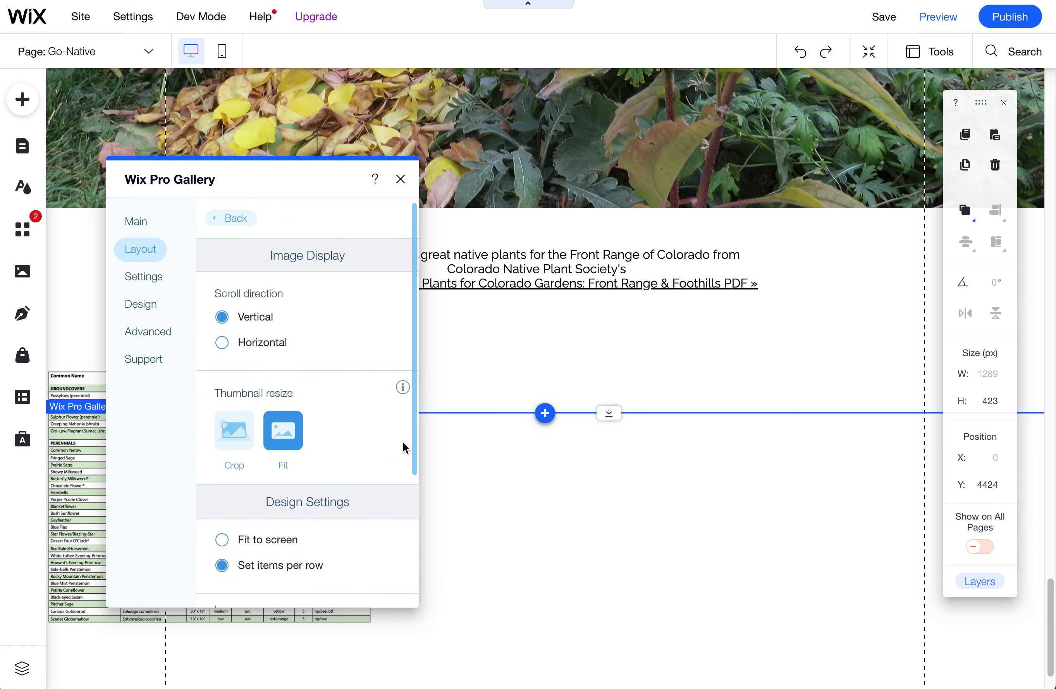
scroll(416, 510, "down", 4)
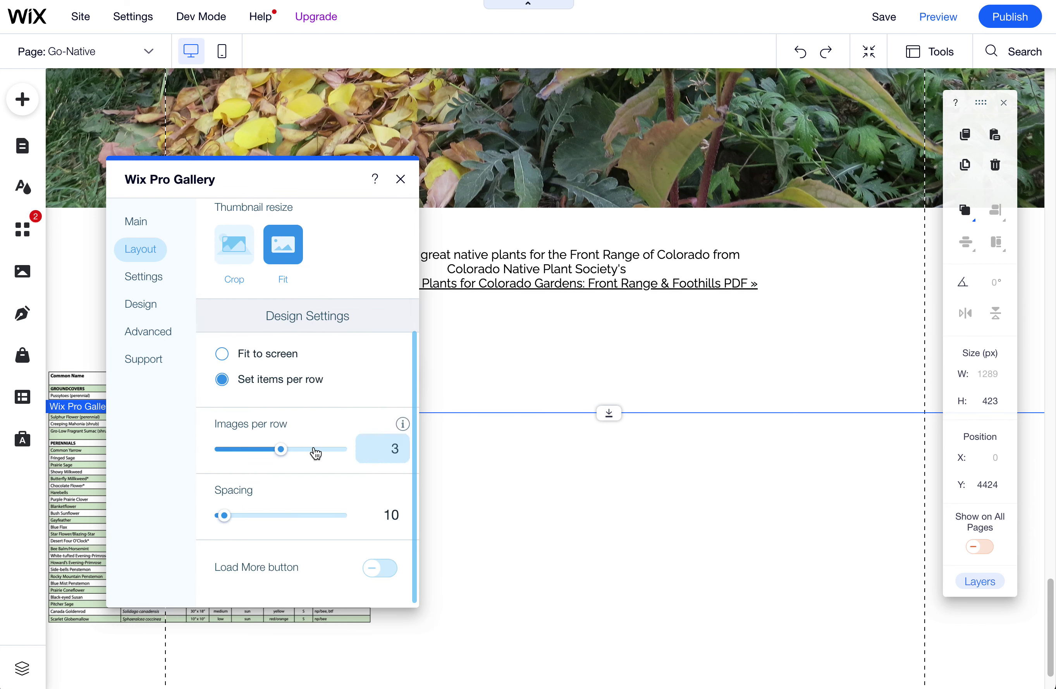
left_click_drag(282, 451, 210, 454)
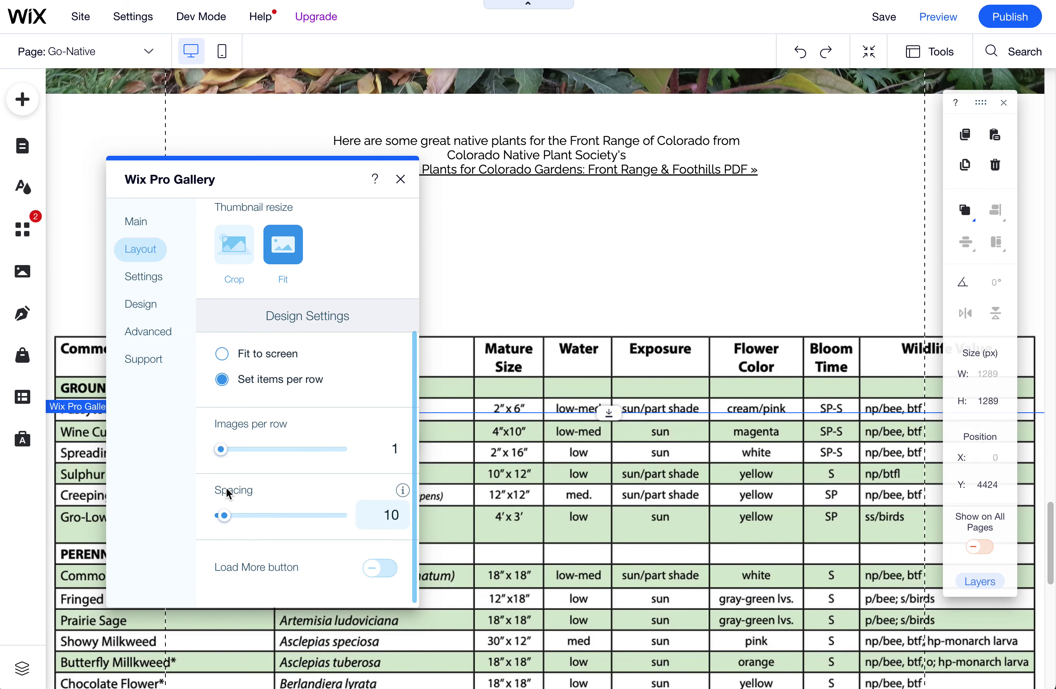
left_click_drag(224, 516, 213, 516)
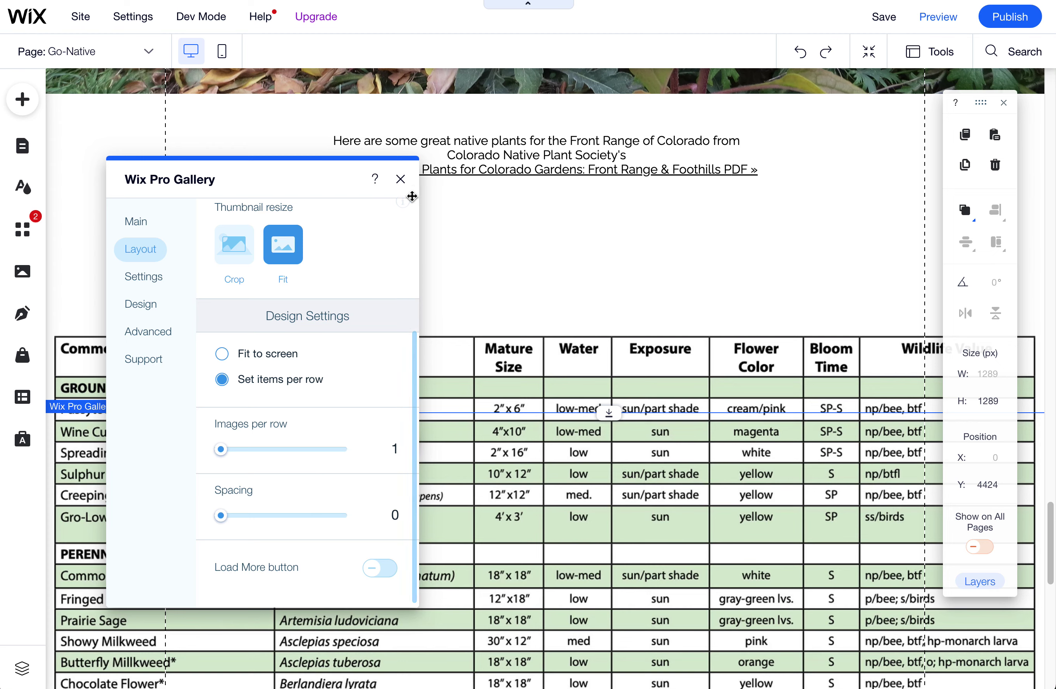
- Drag the gallery higher up the page and resize the window to check responsiveness
left_click(401, 180)
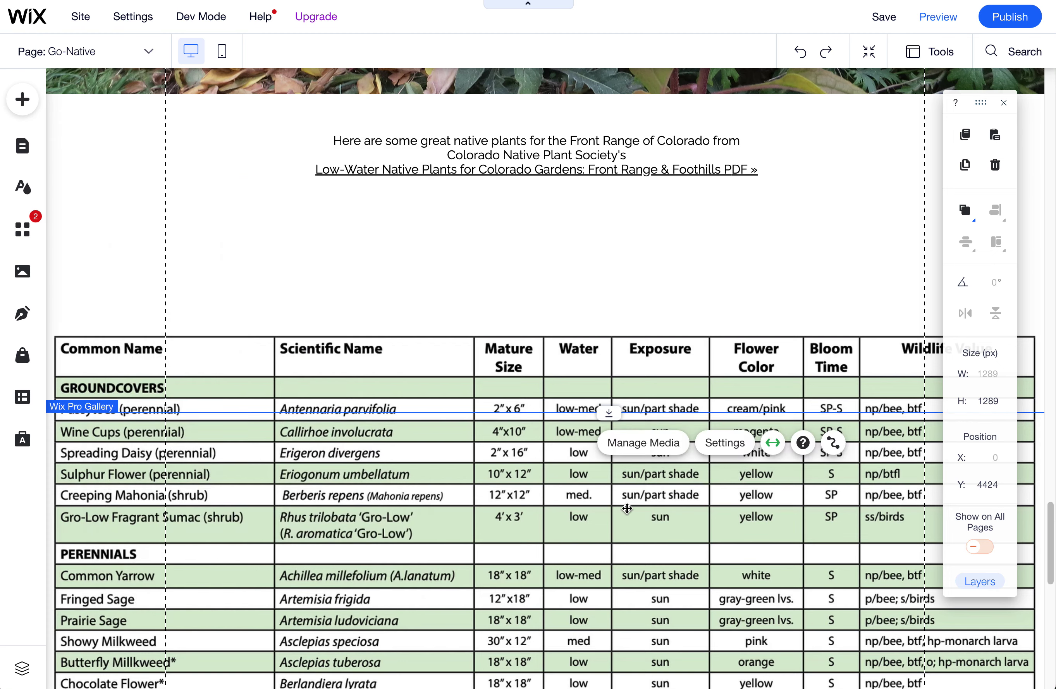
left_click_drag(618, 416, 648, 302)
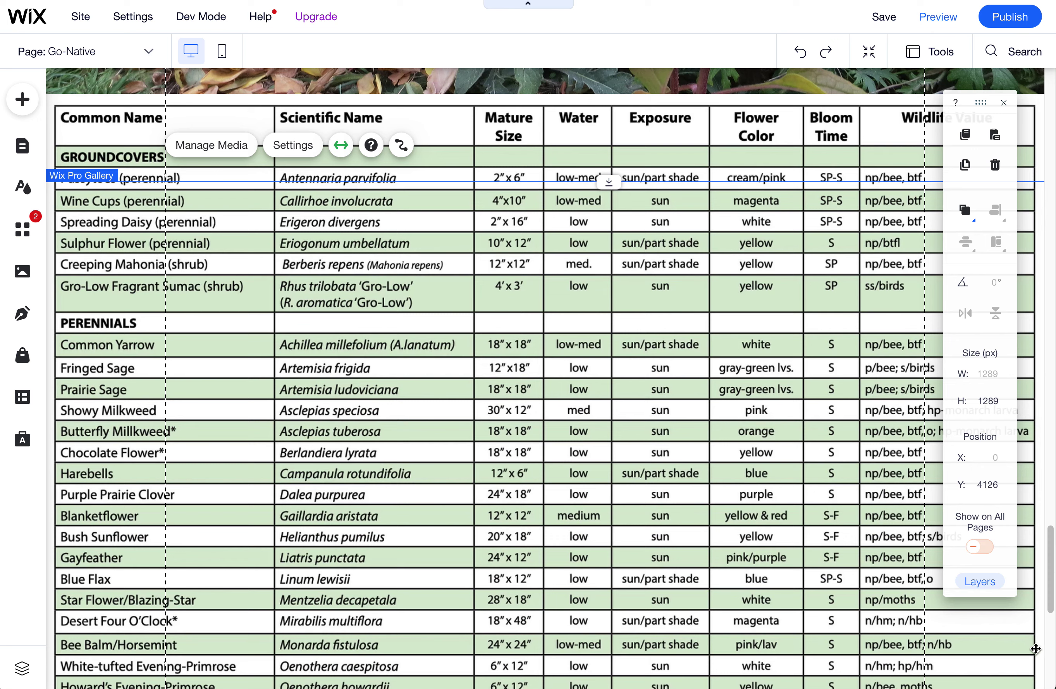
left_click_drag(1053, 686, 754, 598)
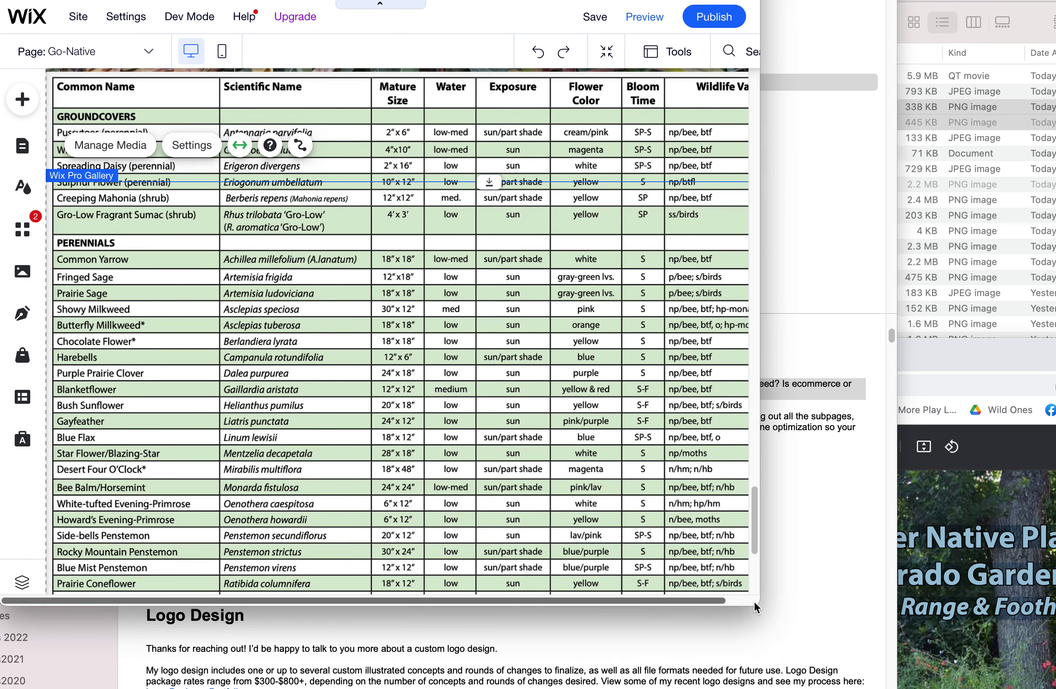
left_click_drag(756, 602, 1047, 682)
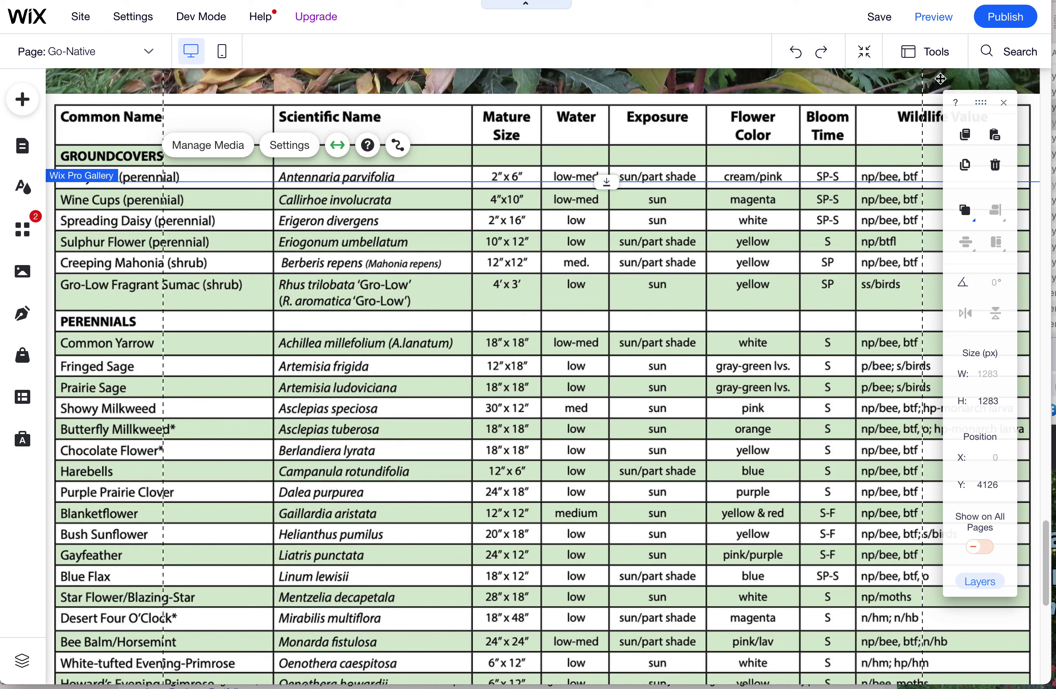
left_click(934, 52)
left_click(964, 197)
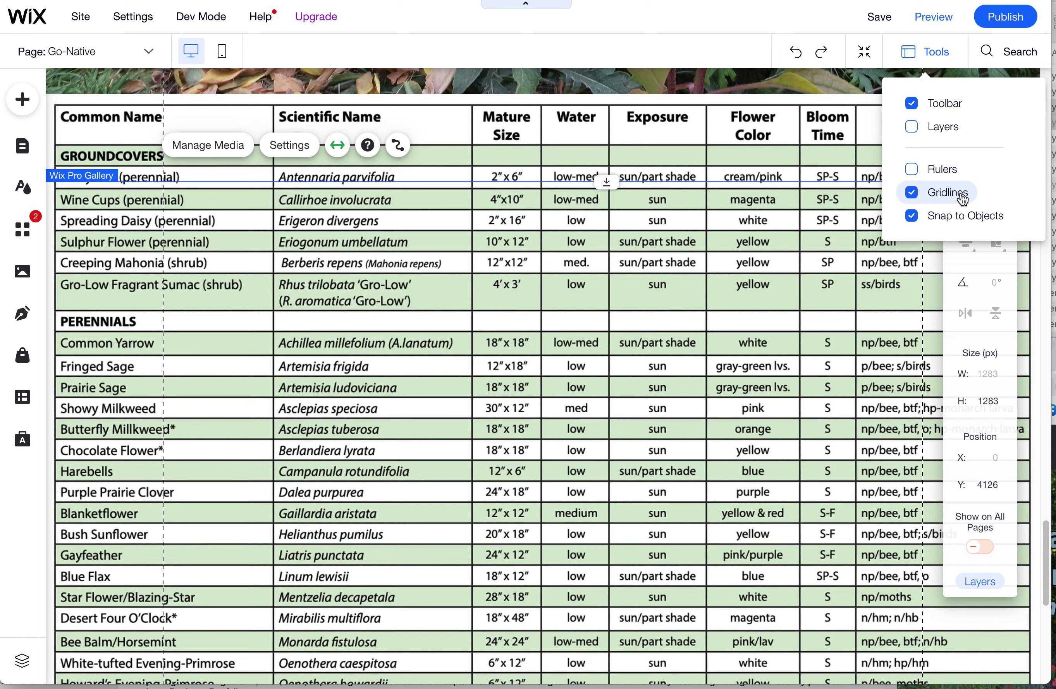
left_click(961, 200)
left_click(960, 201)
left_click(924, 343)
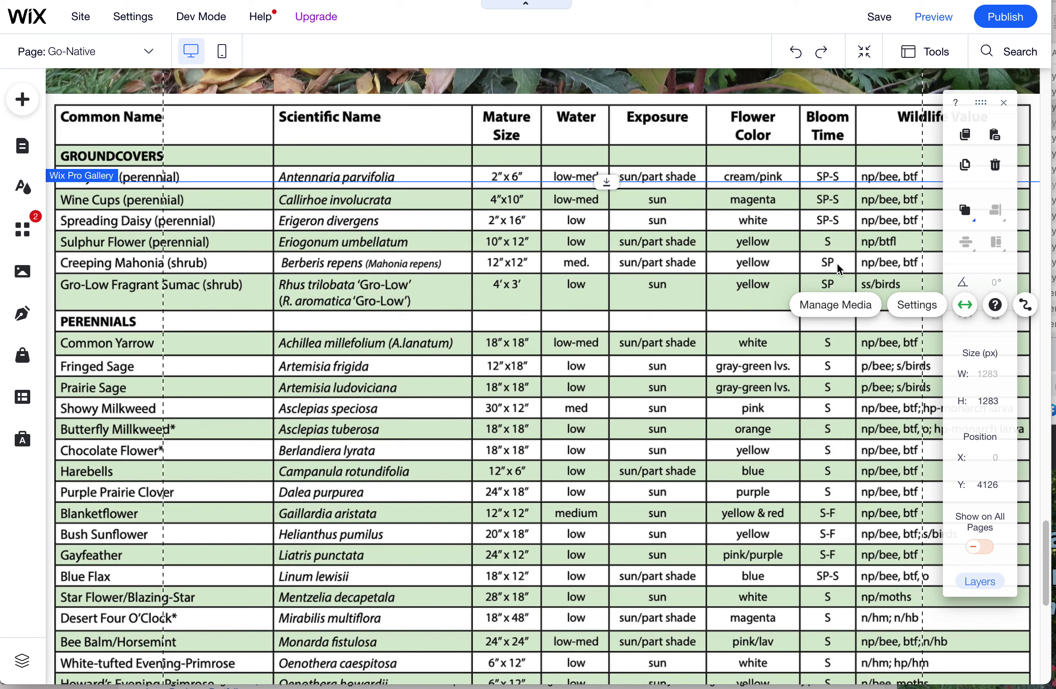
left_click_drag(1051, 680, 884, 596)
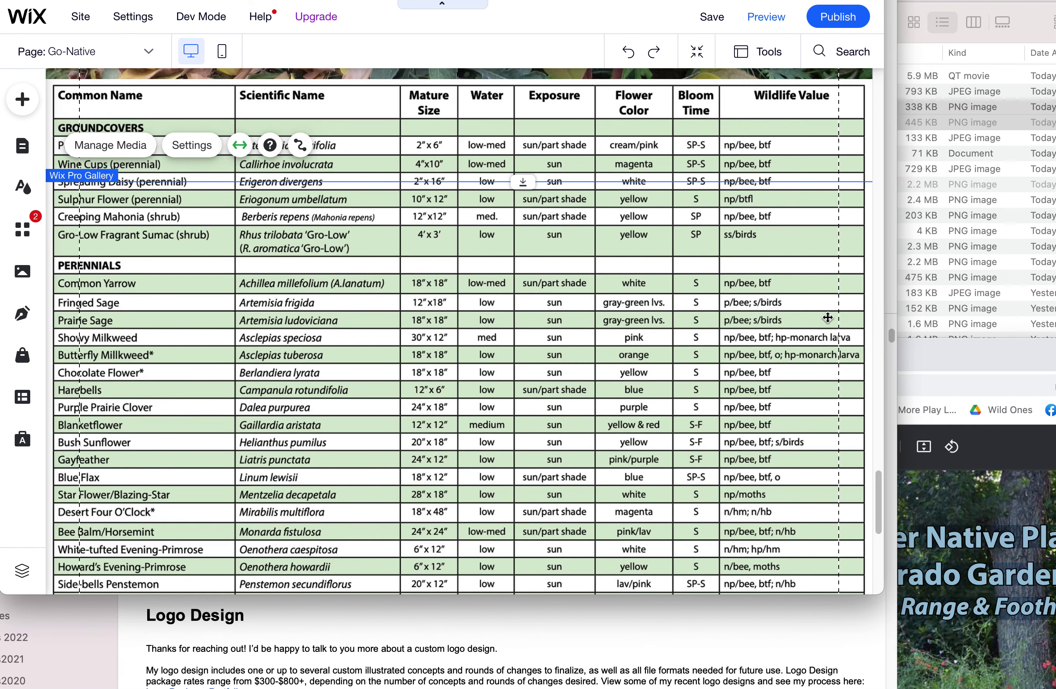
left_click_drag(882, 592, 798, 571)
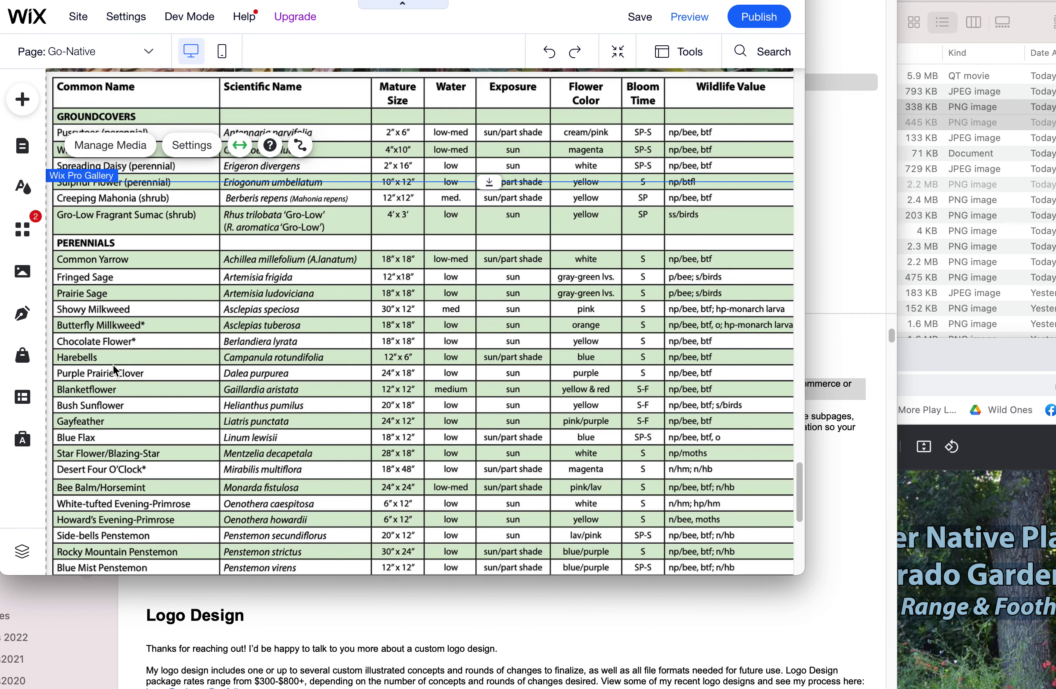
left_click_drag(802, 570, 1051, 683)
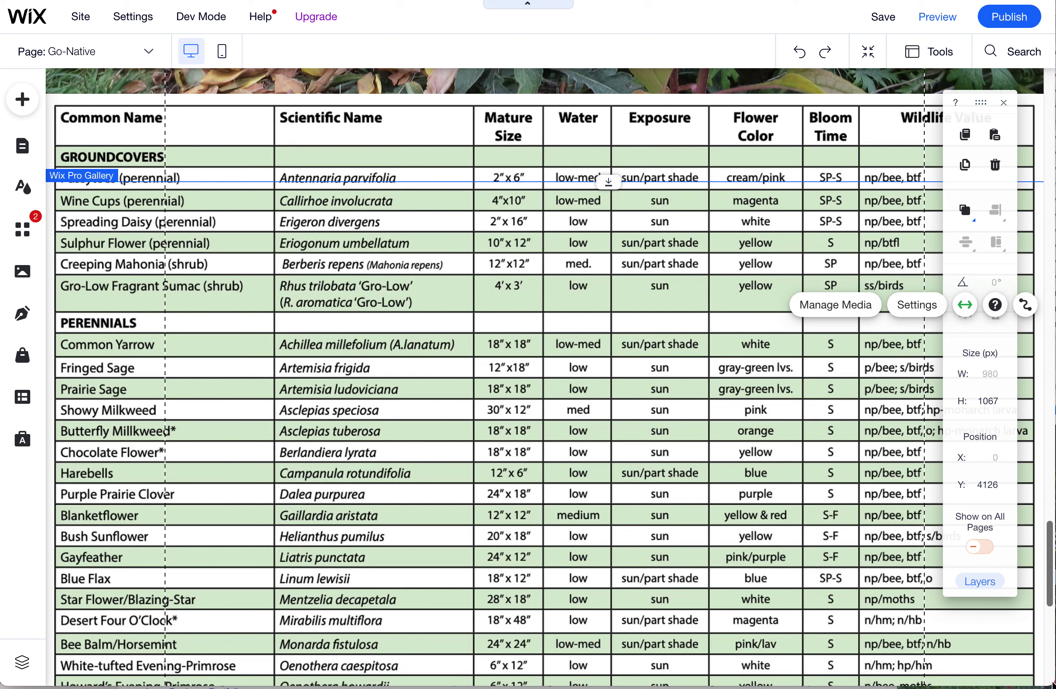
left_click(224, 52)
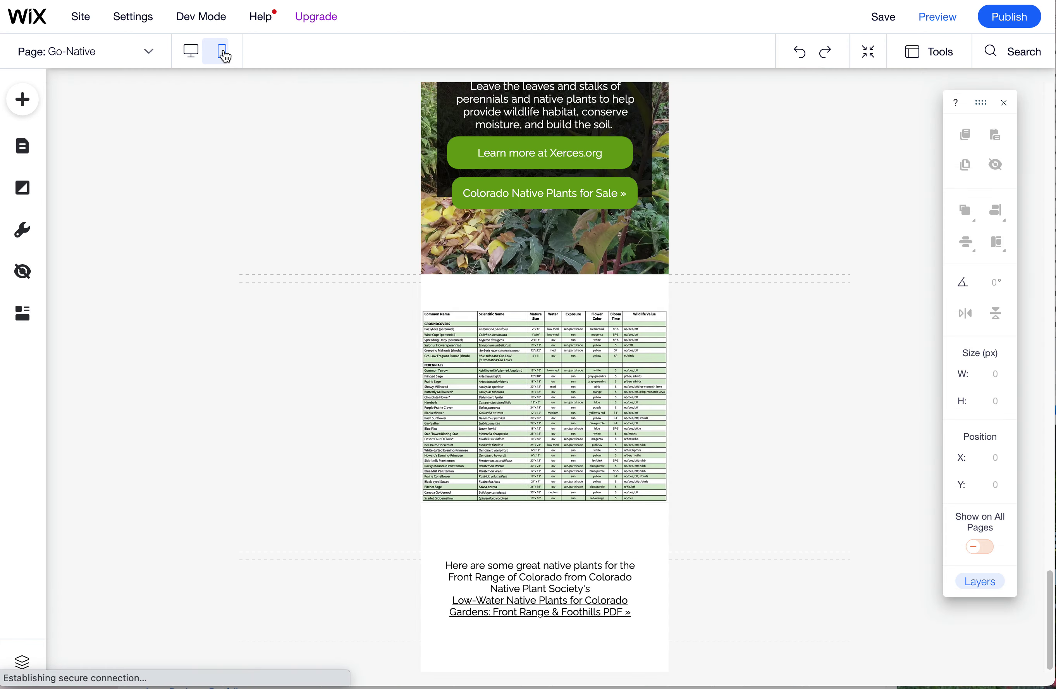
left_click(502, 354)
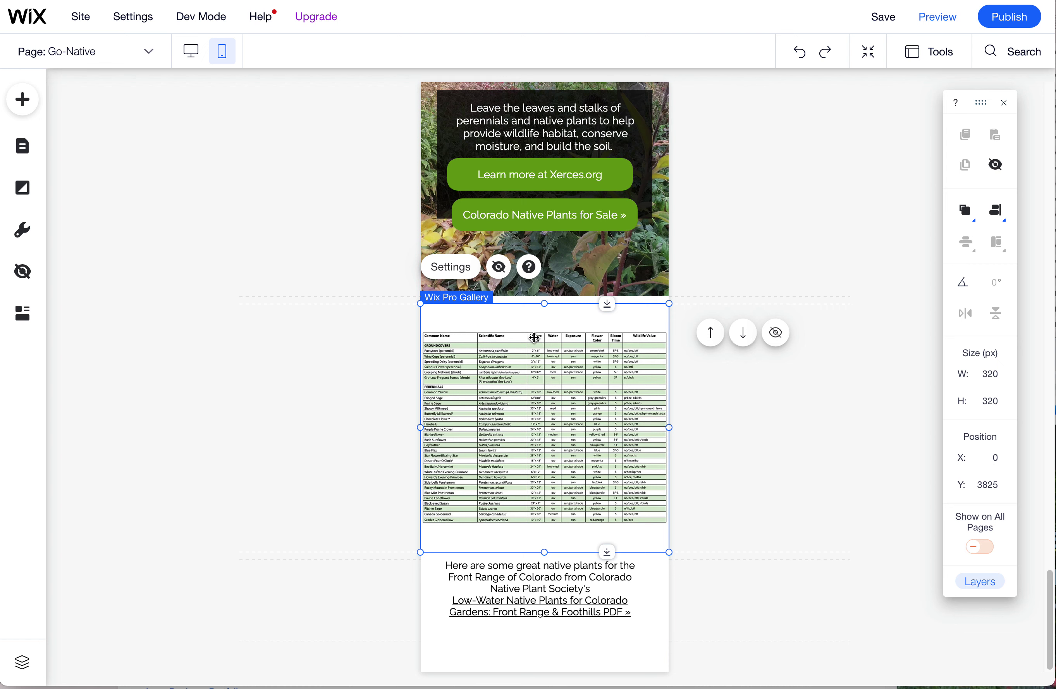
left_click(445, 267)
left_click(161, 253)
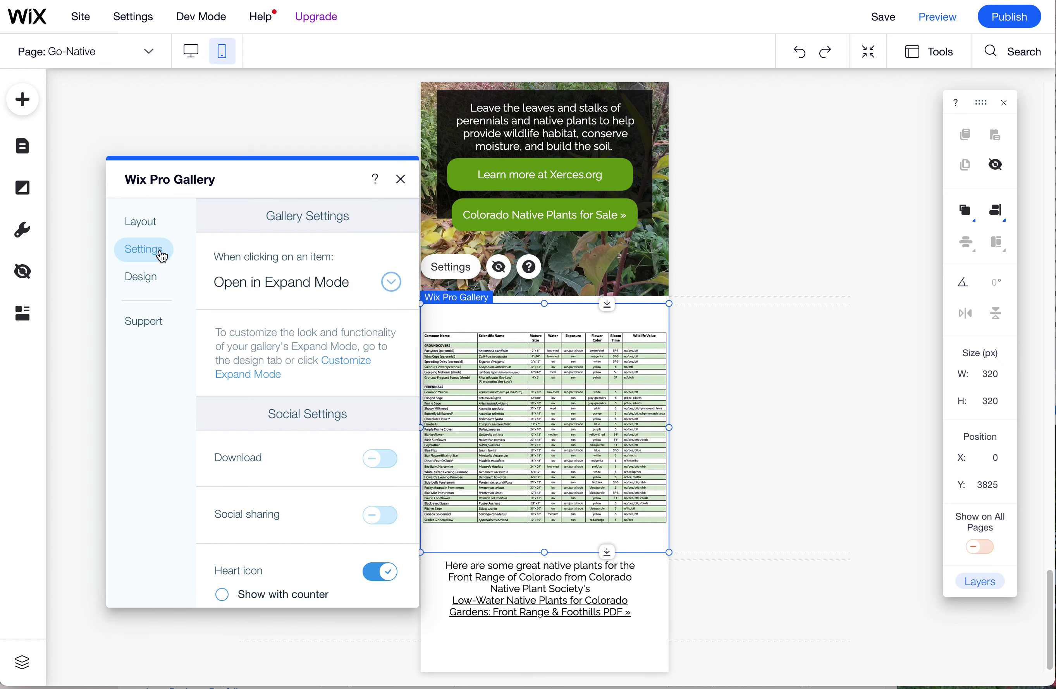
left_click(275, 281)
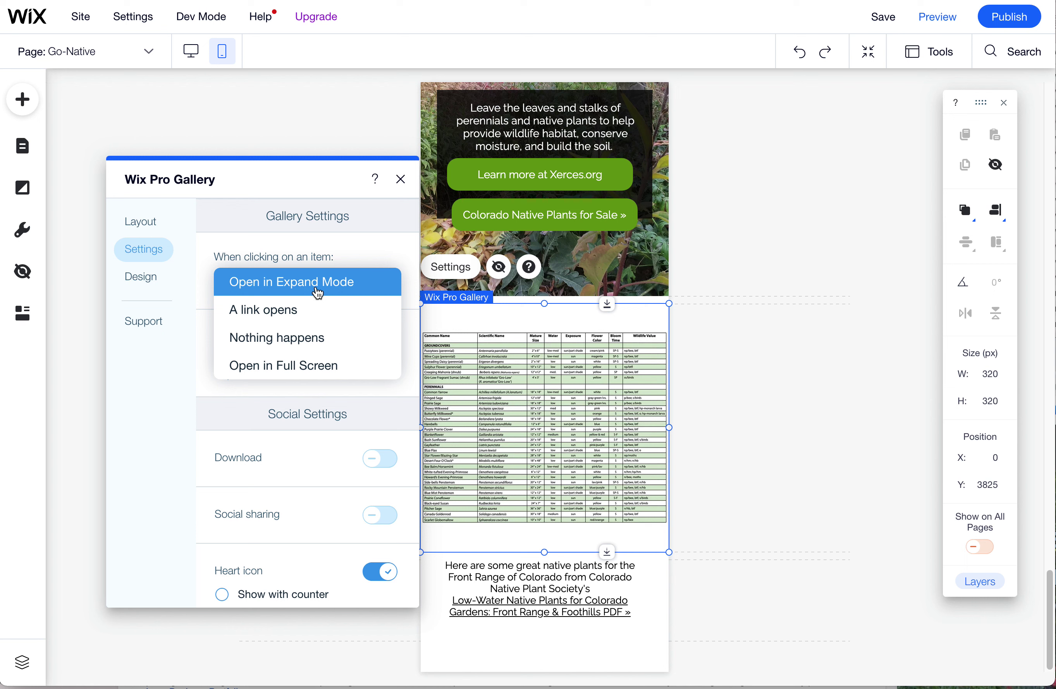
left_click(287, 287)
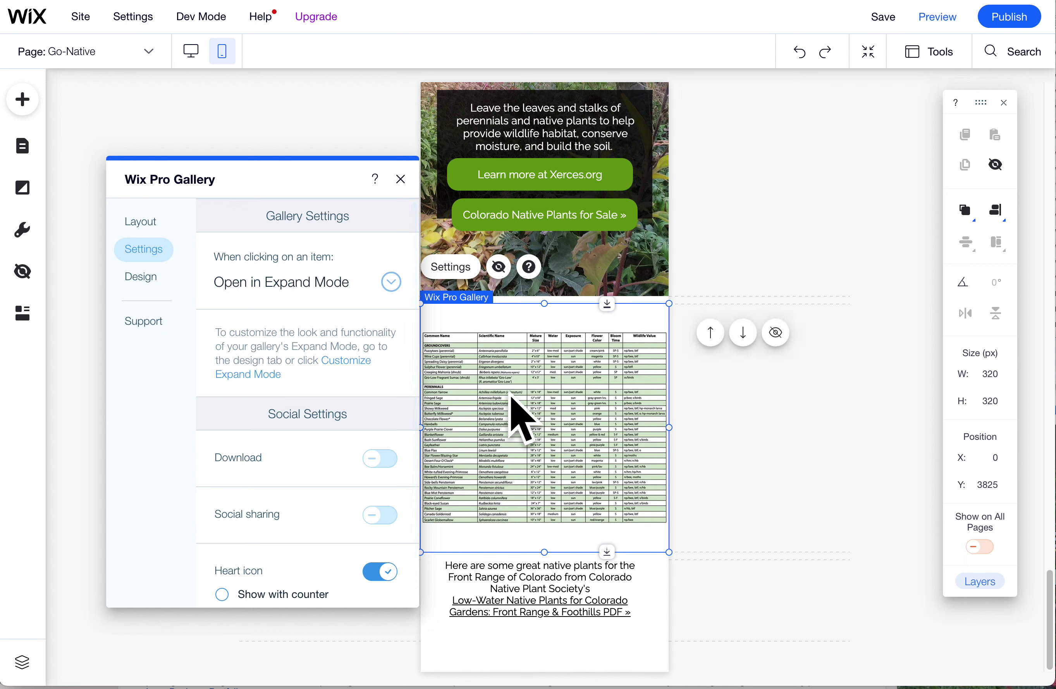
left_click(303, 284)
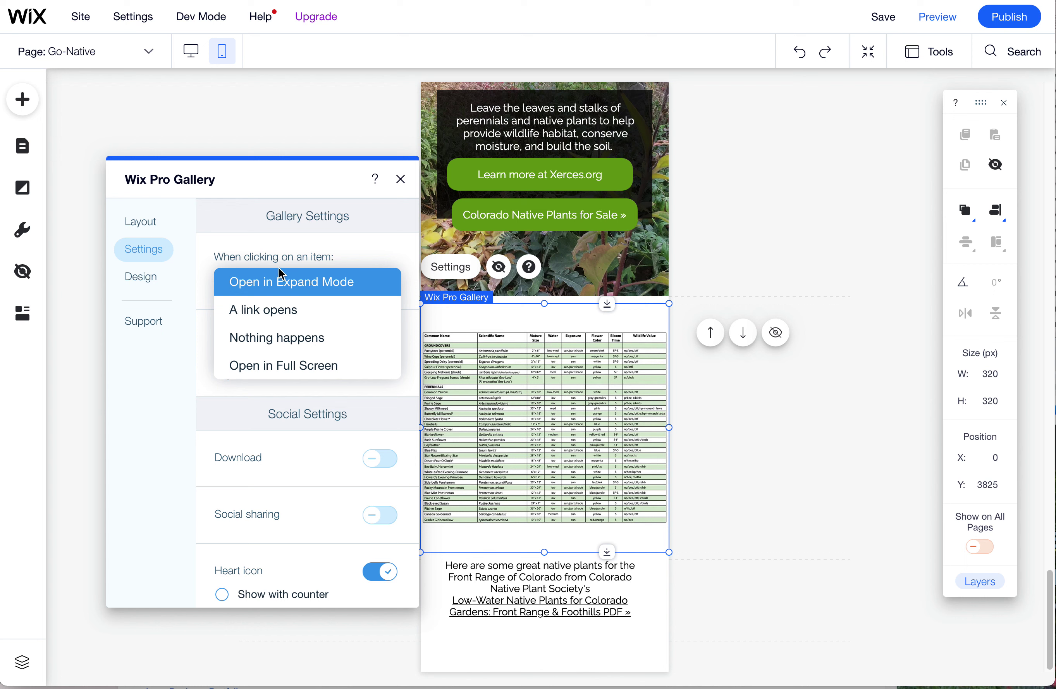
- Keep Expand Mode, enable Download and Social sharing, and turn off the Heart icon
left_click(294, 283)
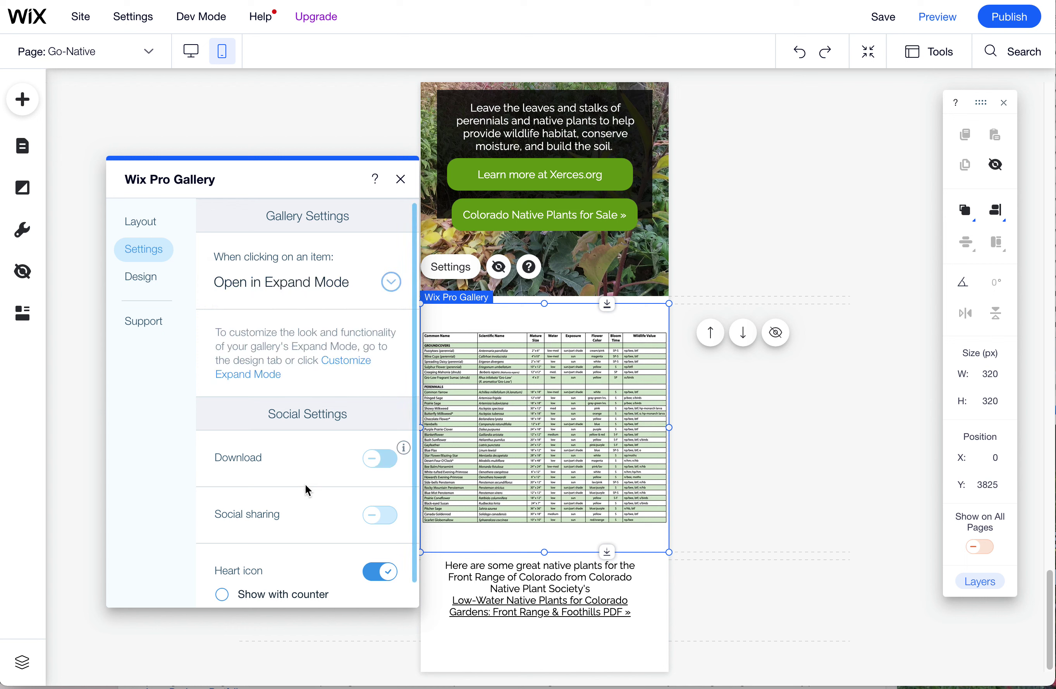
left_click(374, 459)
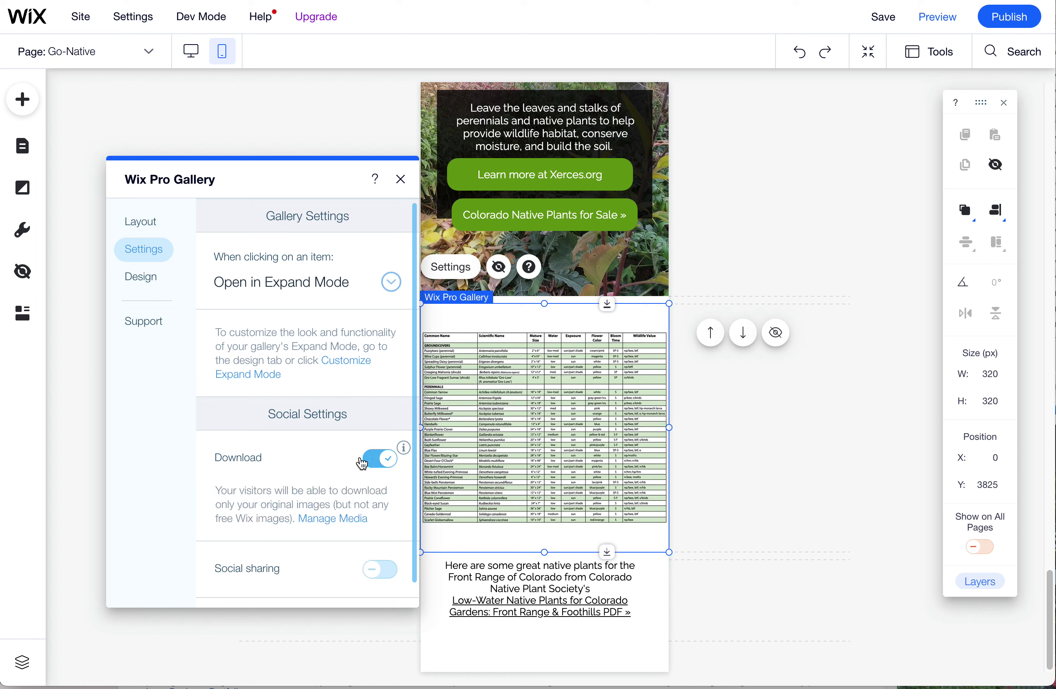
left_click(383, 574)
scroll(411, 560, "down", 3)
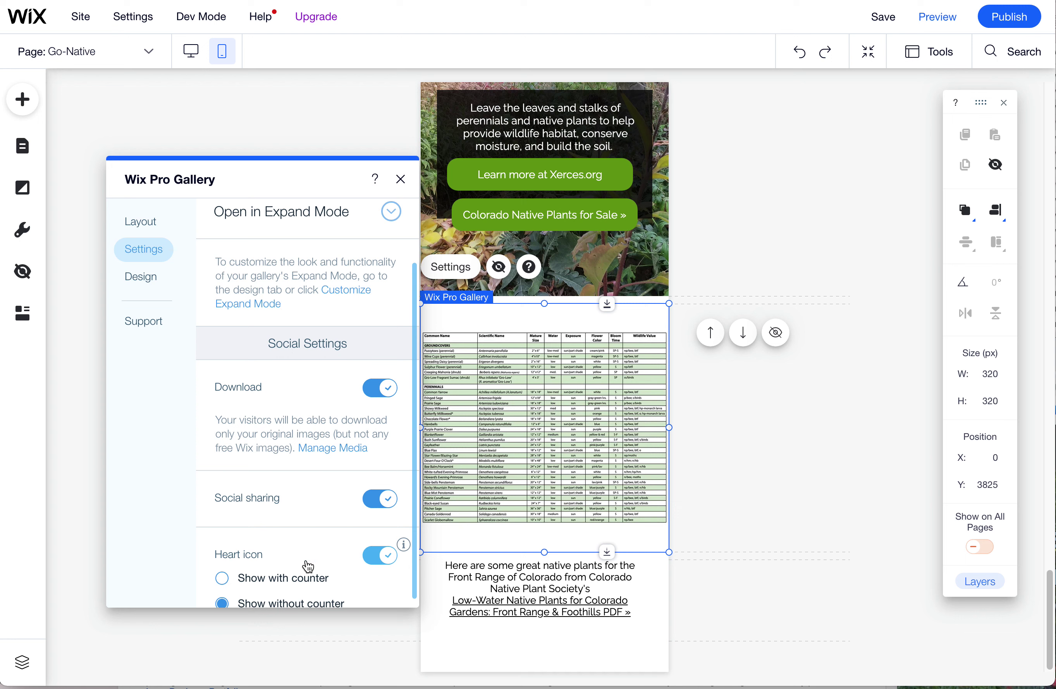
left_click(382, 561)
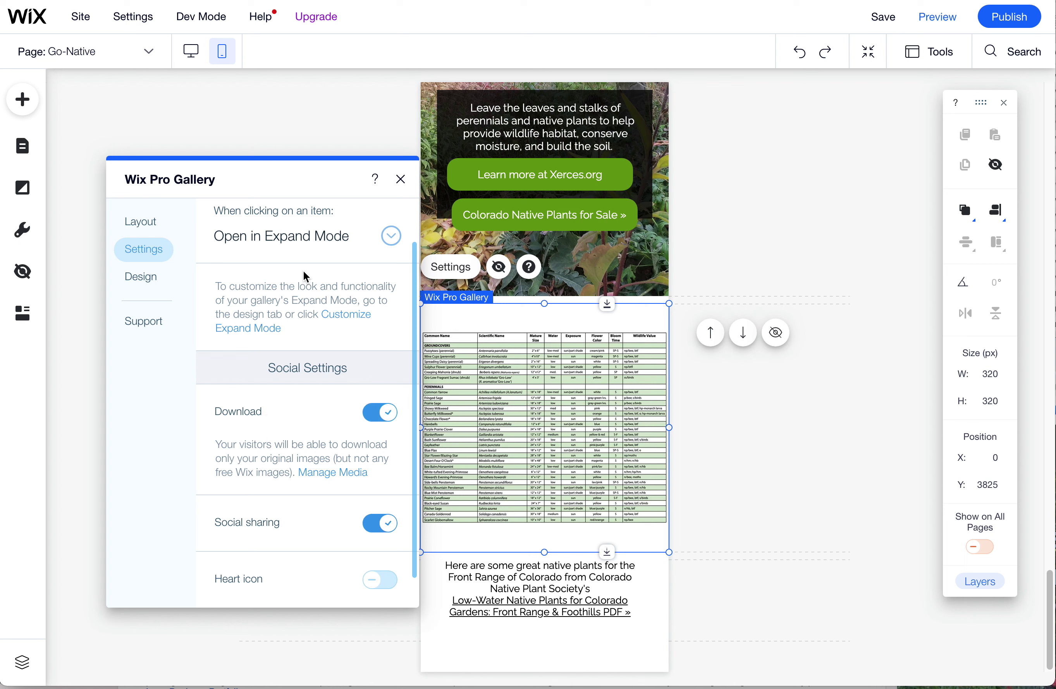
left_click(401, 179)
- Switch to the desktop layout and select the spreadsheet gallery
left_click(194, 54)
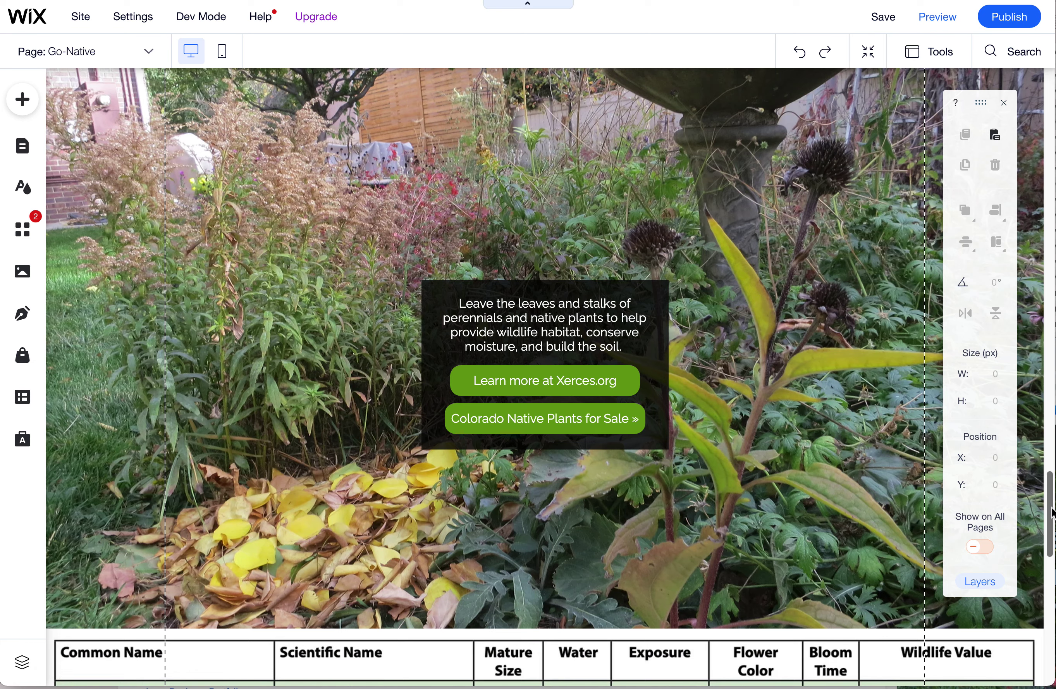
scroll(1051, 515, "down", 10)
left_click(644, 315)
left_click_drag(643, 316, 642, 433)
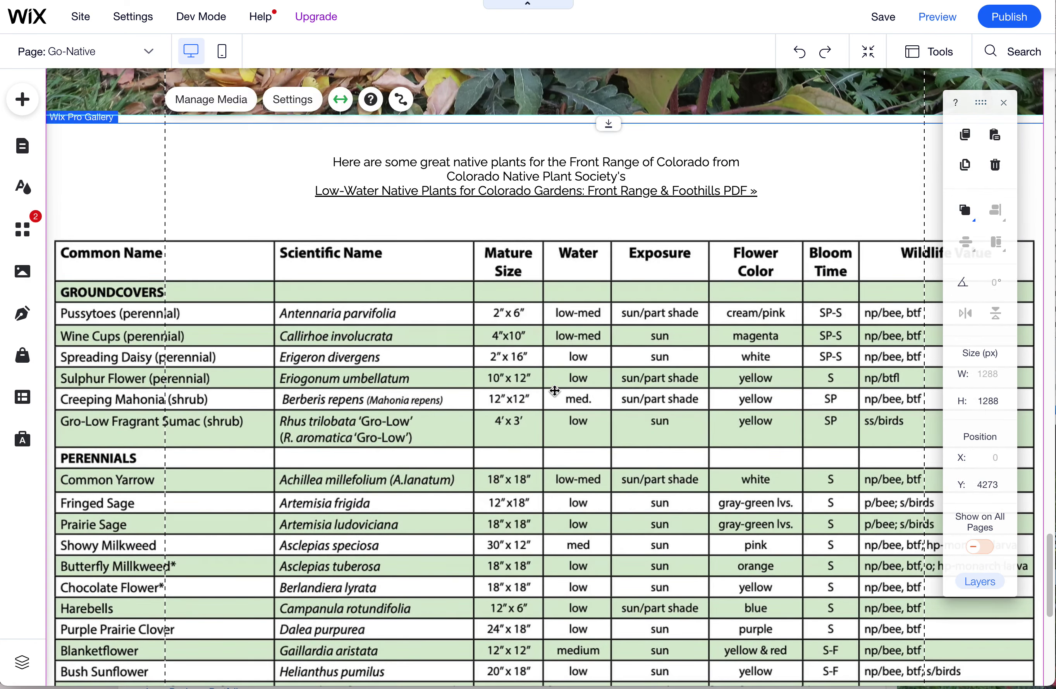
- In the gallery settings, enable Download and Social sharing and disable the Heart icon
left_click(306, 97)
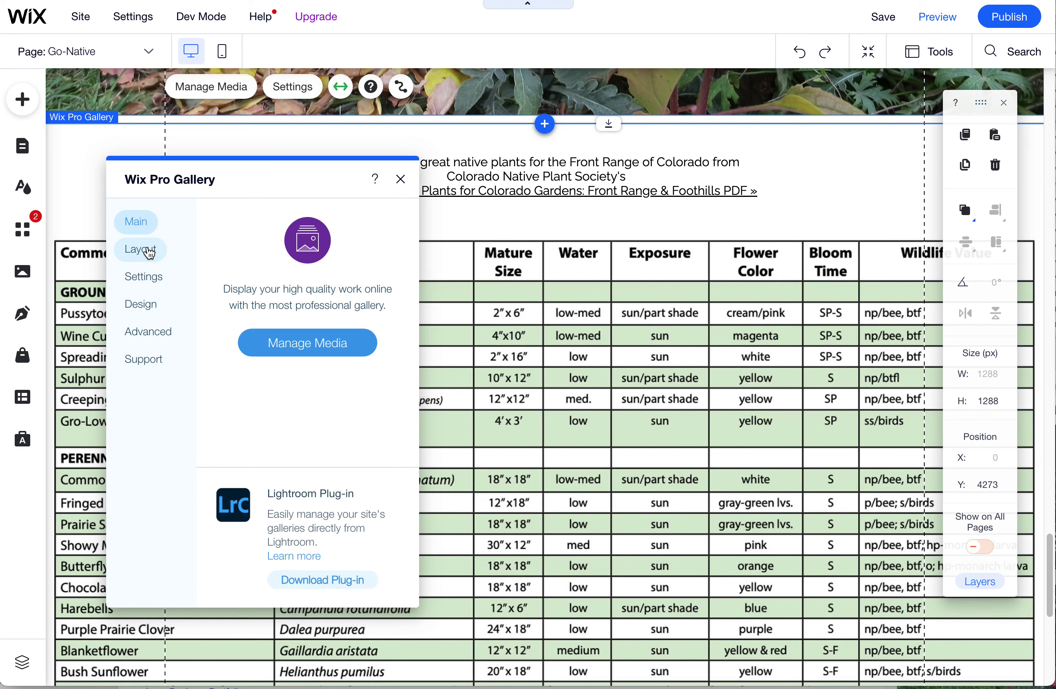
left_click(151, 253)
left_click(142, 276)
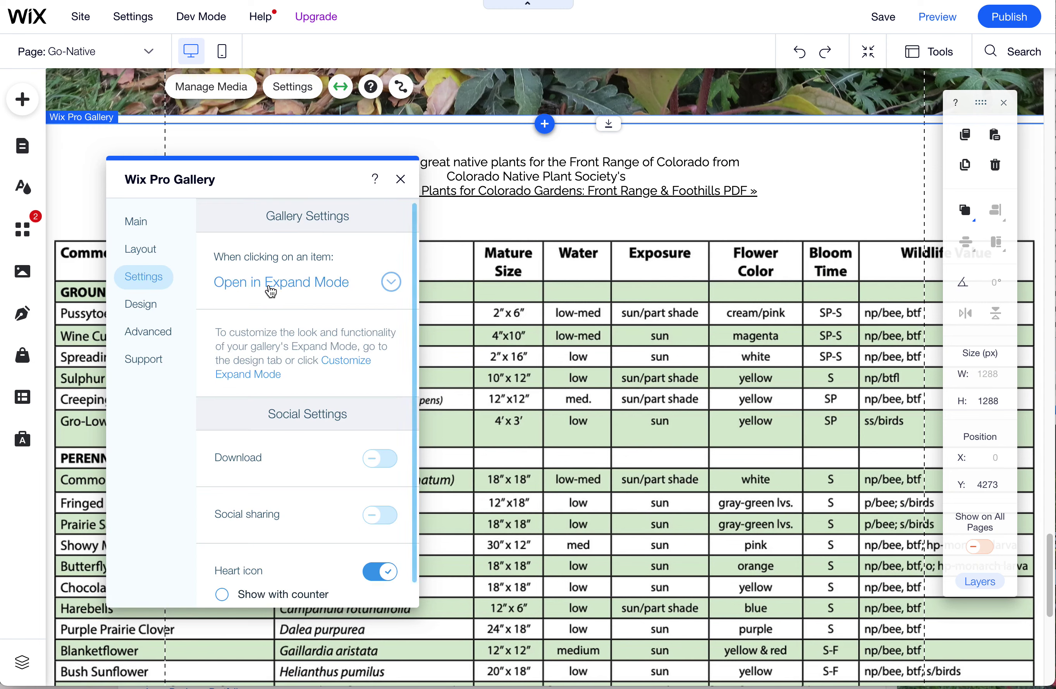
left_click(290, 290)
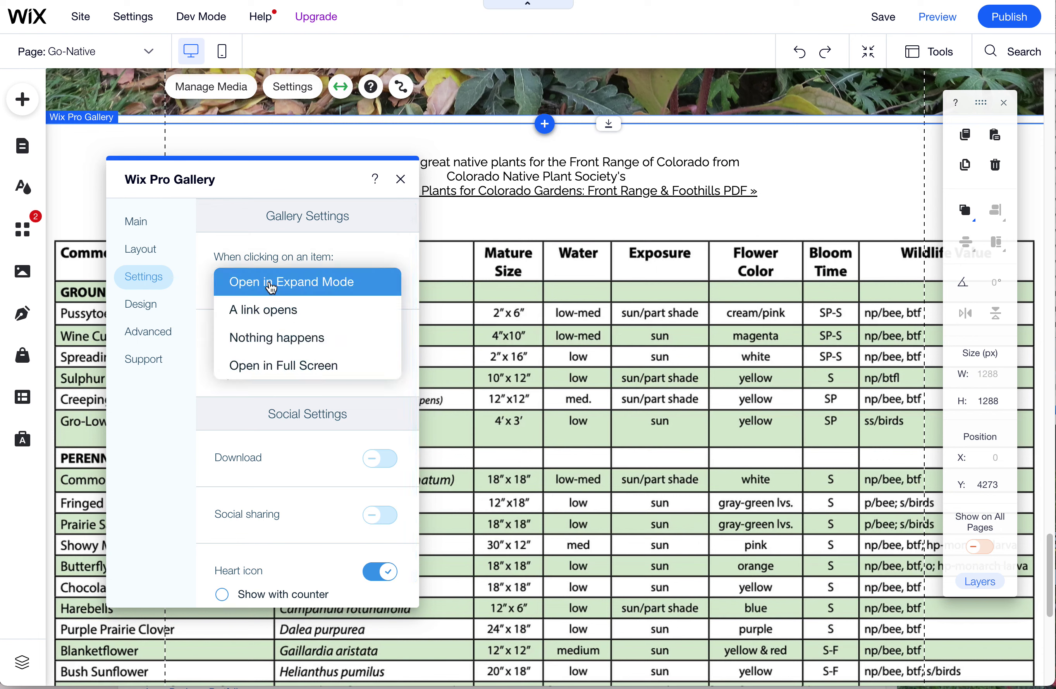
left_click(304, 291)
left_click(380, 458)
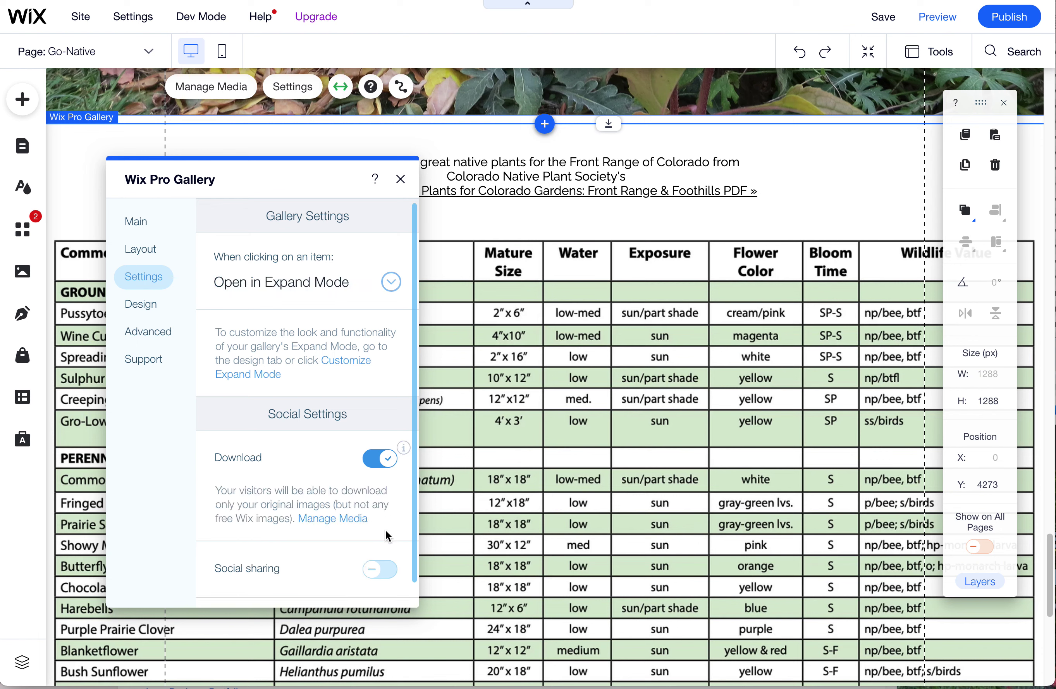
left_click(380, 567)
scroll(416, 570, "down", 3)
scroll(415, 570, "up", 3)
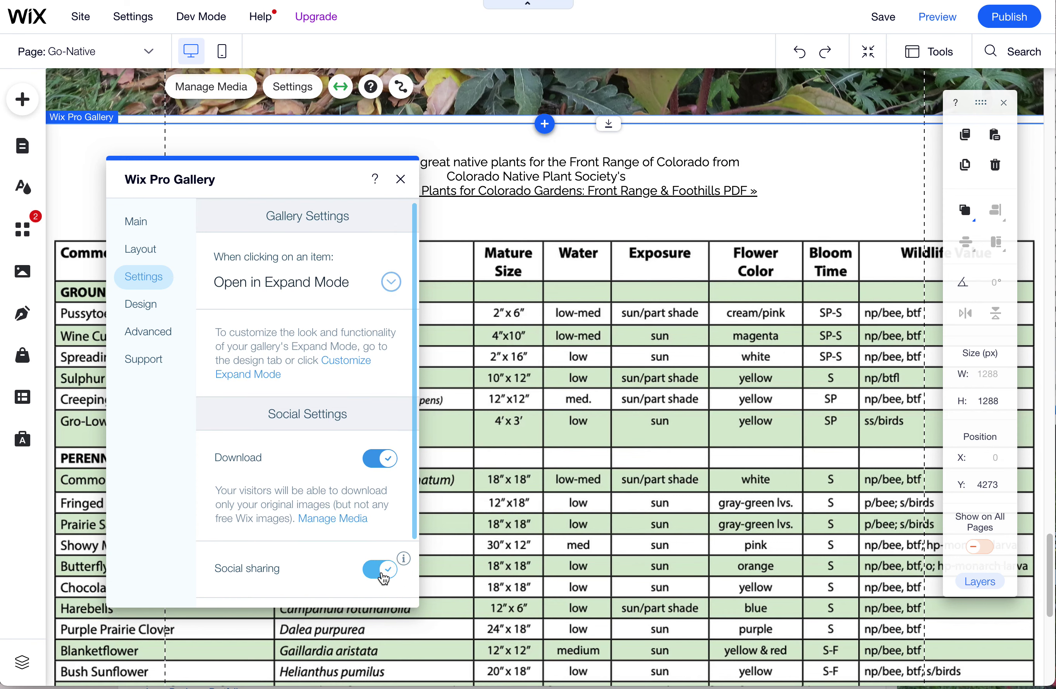
scroll(415, 560, "down", 3)
left_click(387, 555)
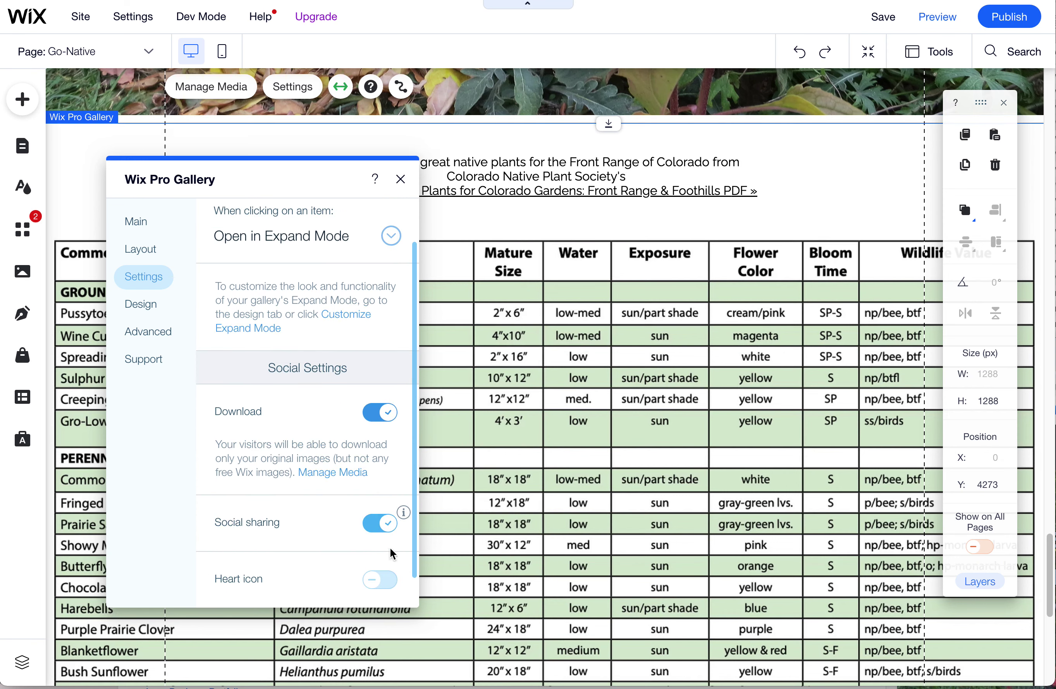
- Set item clicks to Open in Full Screen and preview the site
scroll(317, 529, "up", 2)
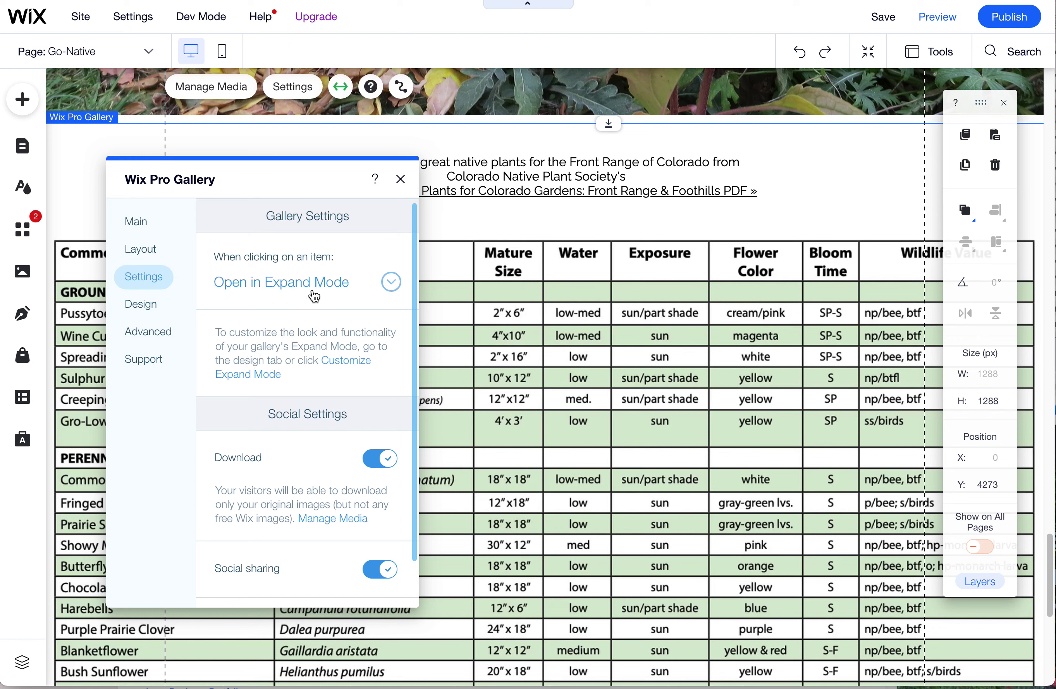
left_click(400, 281)
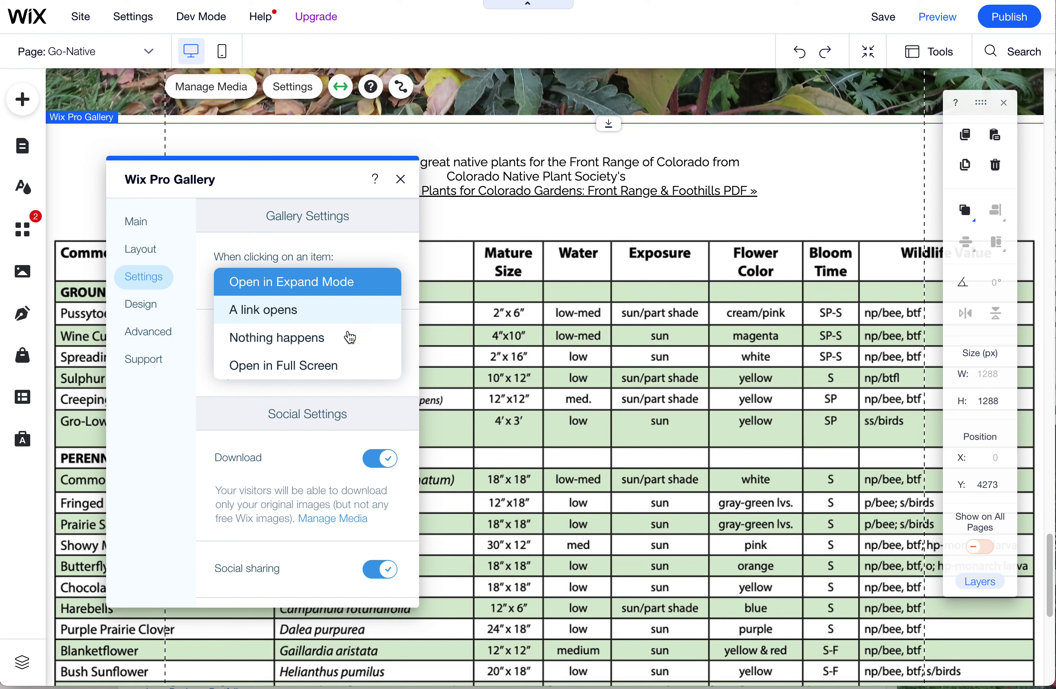
left_click(334, 368)
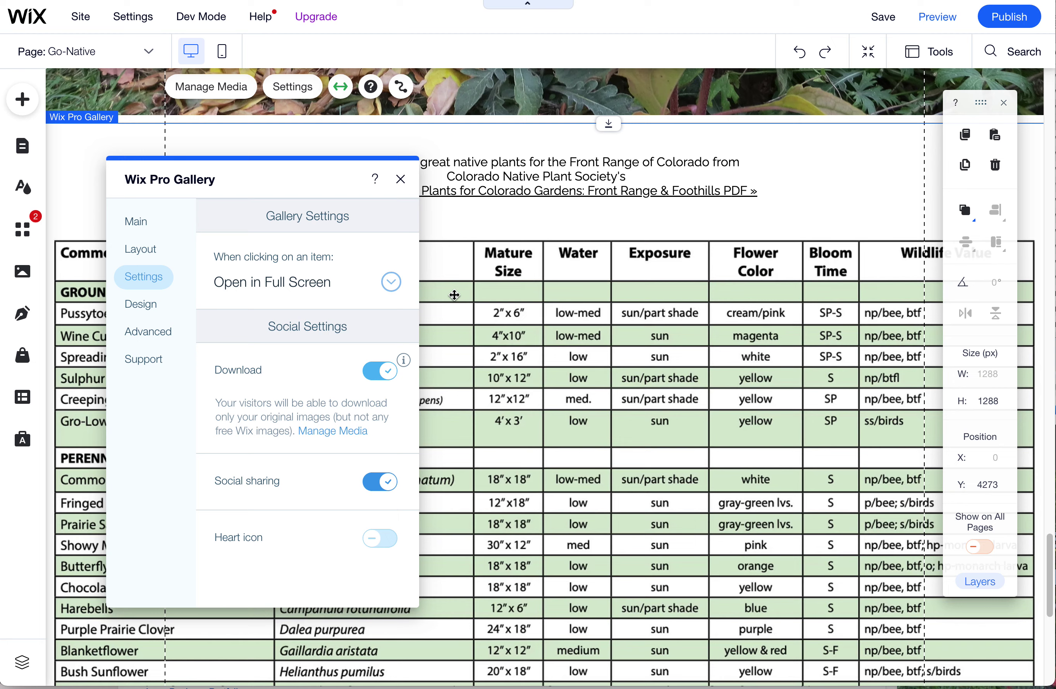
left_click(937, 17)
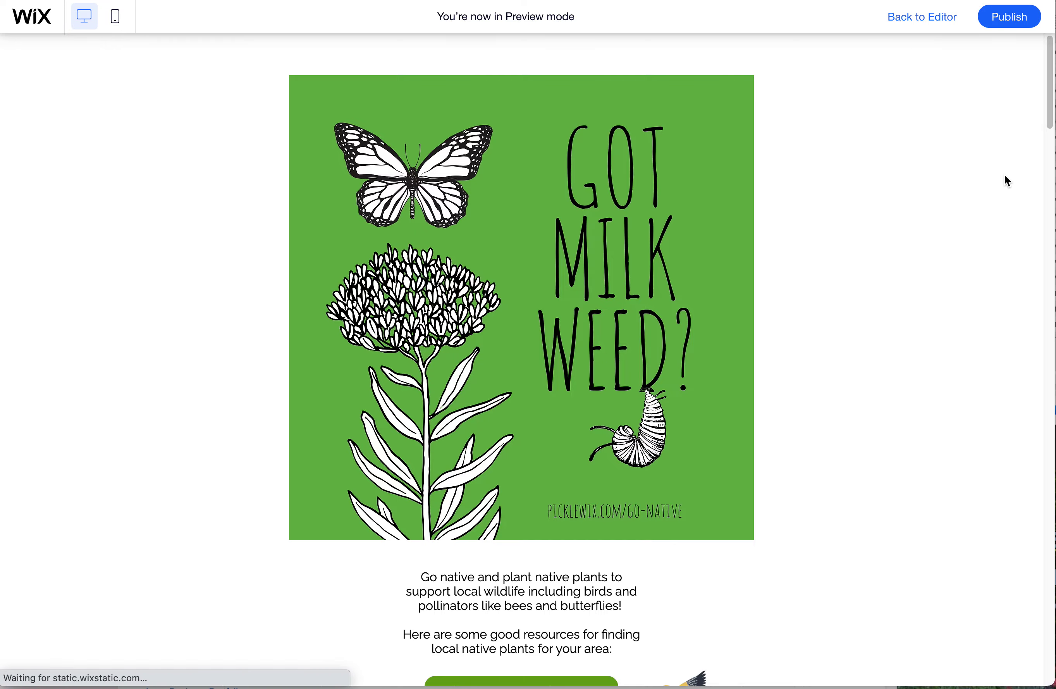
- Leave Preview mode and return to the editor
left_click(928, 18)
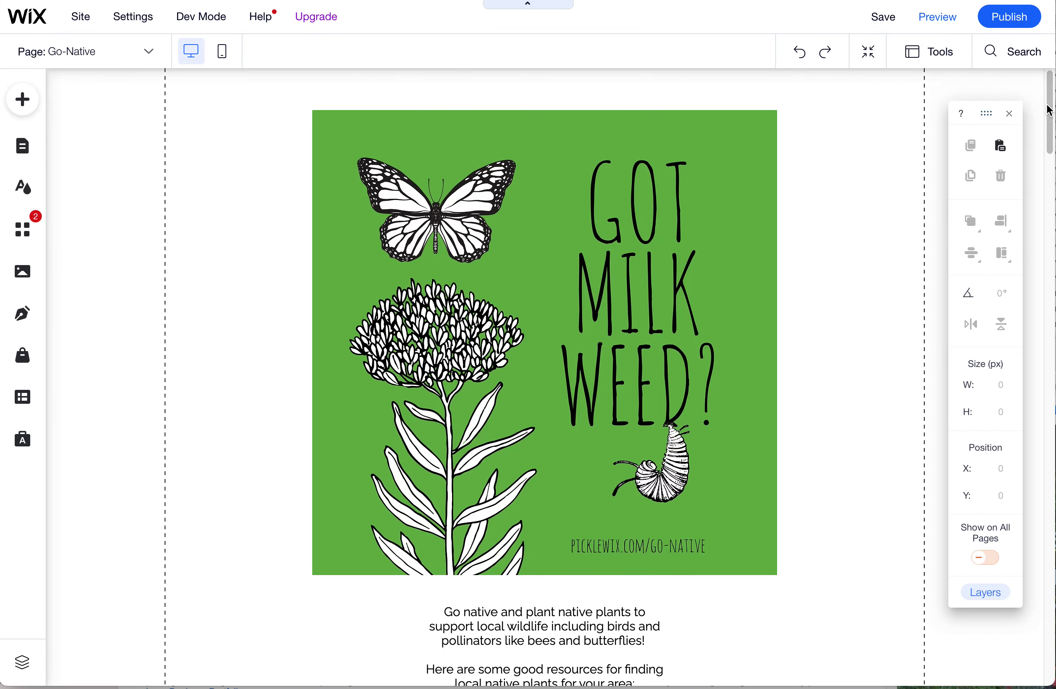
- In the mobile layout, stack the native plants intro text above the spreadsheet gallery, then return to desktop
left_click_drag(1046, 202, 1051, 612)
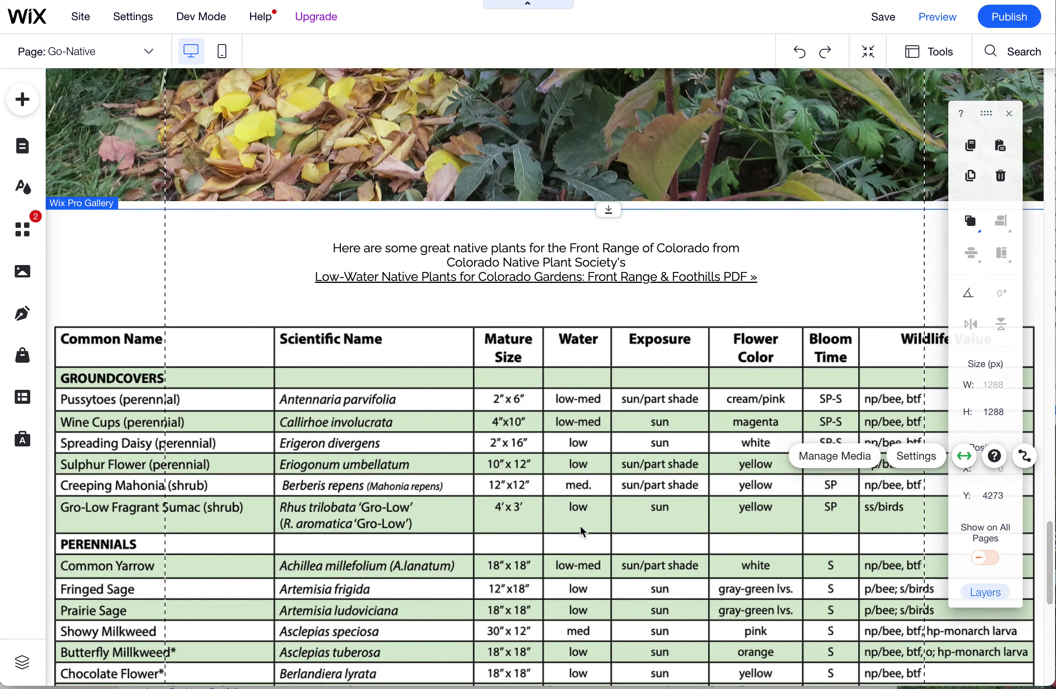
left_click_drag(1051, 539, 1048, 566)
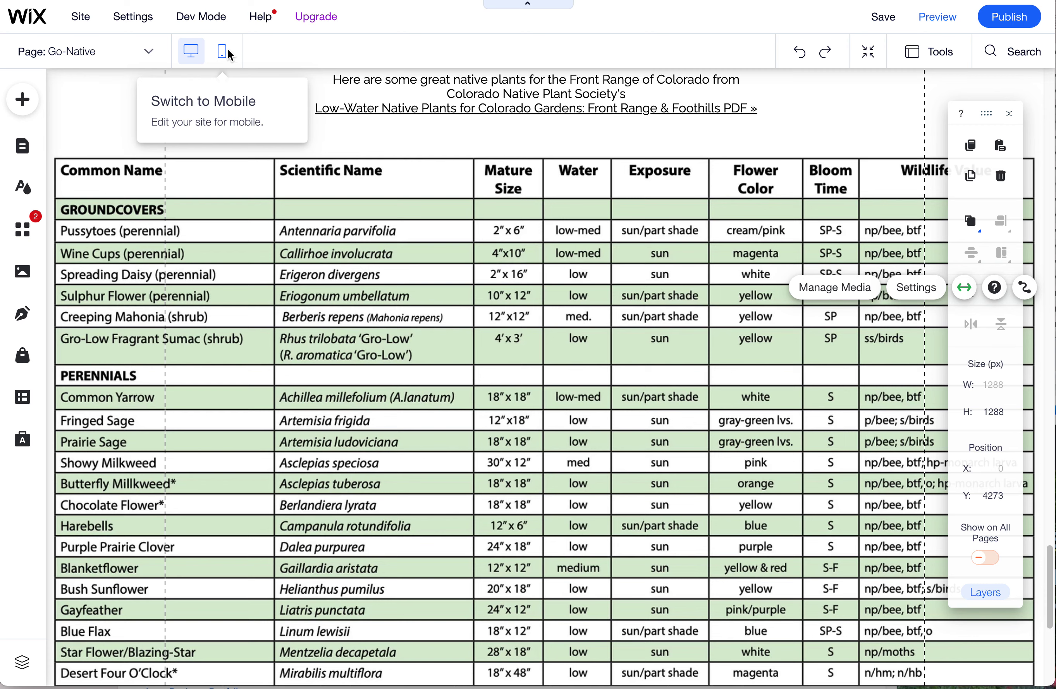
left_click(581, 370)
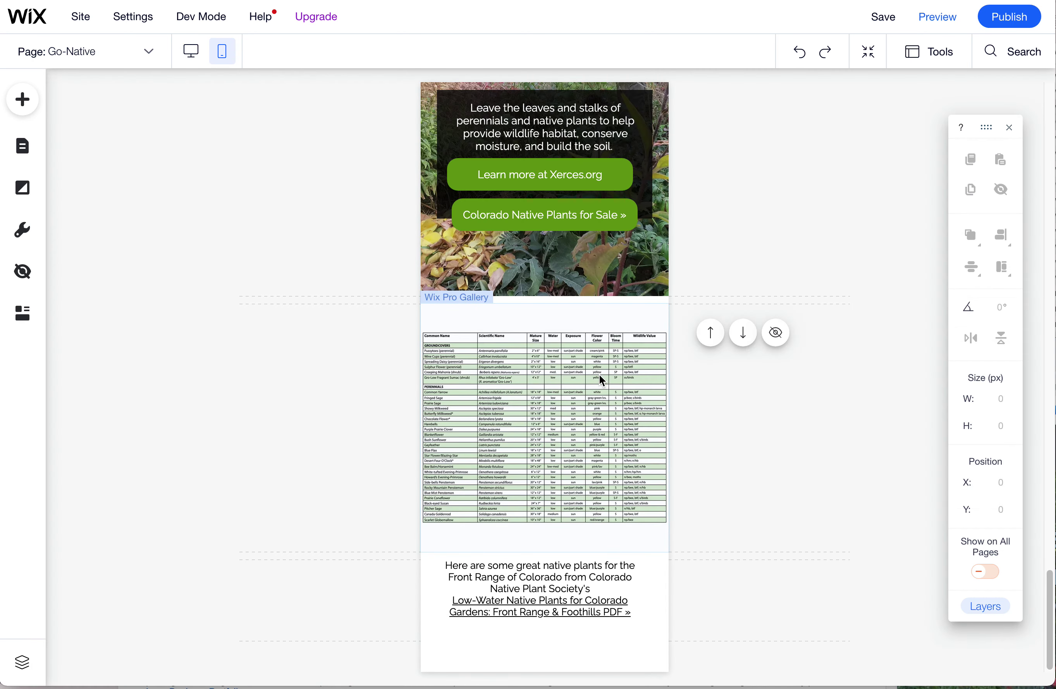
left_click(603, 367)
left_click_drag(577, 602, 580, 396)
left_click(606, 500)
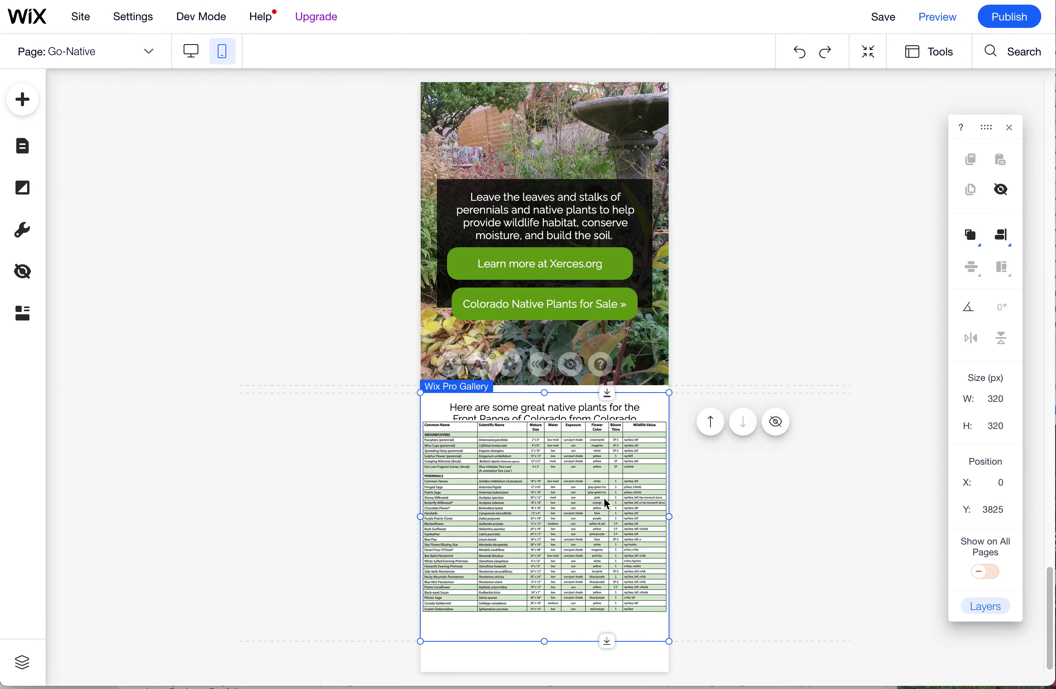
left_click_drag(616, 586, 613, 568)
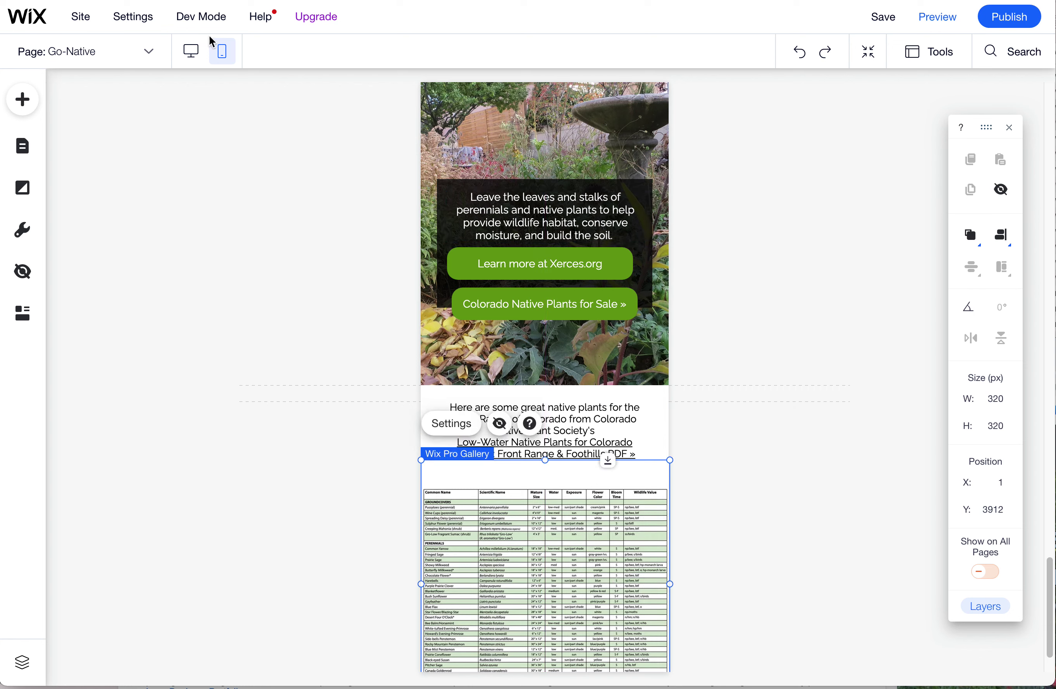
left_click(192, 52)
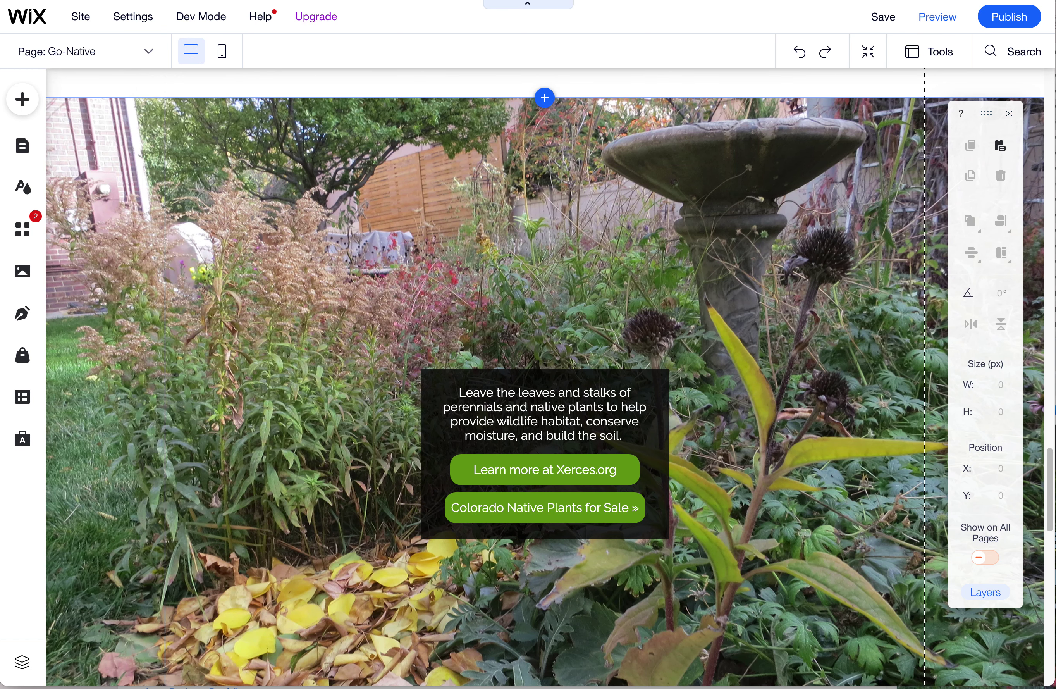
- Add the Groundcovers and Perennials plant-table image from My Image Uploads to the page
scroll(1036, 586, "down", 15)
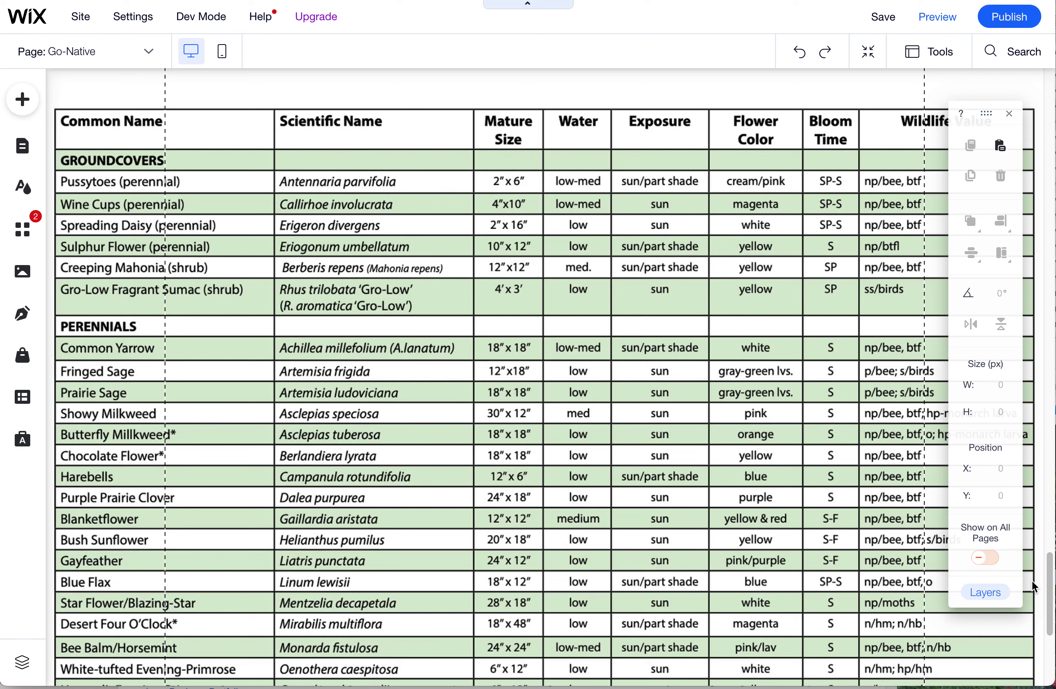
left_click(21, 99)
left_click(201, 204)
left_click(91, 180)
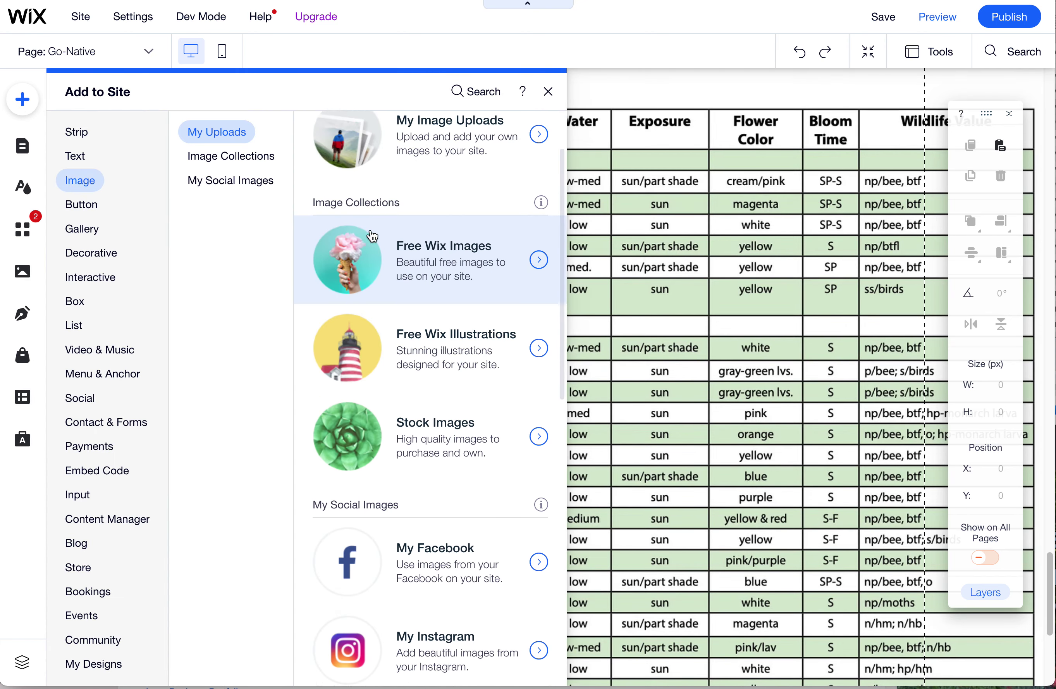
scroll(372, 235, "up", 1)
left_click(415, 201)
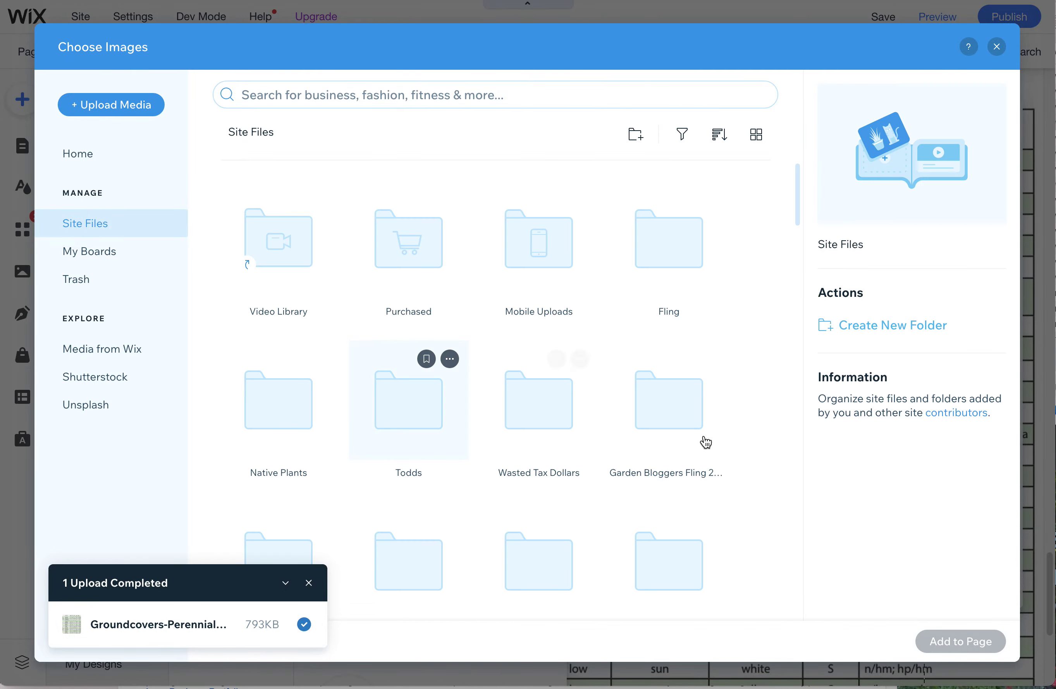
scroll(307, 323, "down", 10)
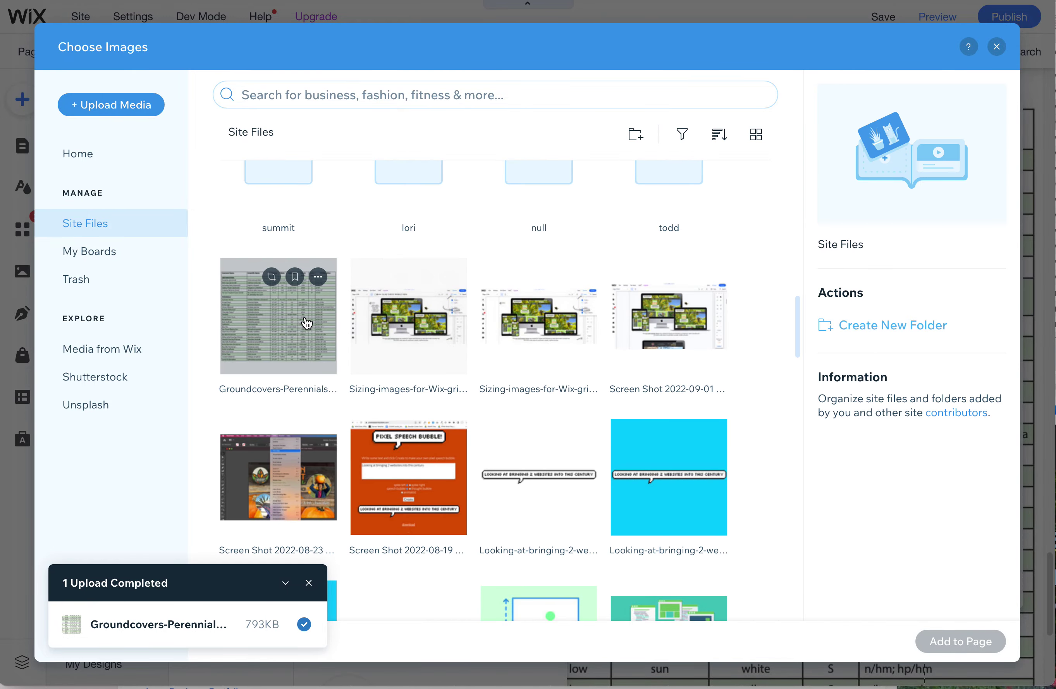
left_click(307, 323)
left_click(950, 640)
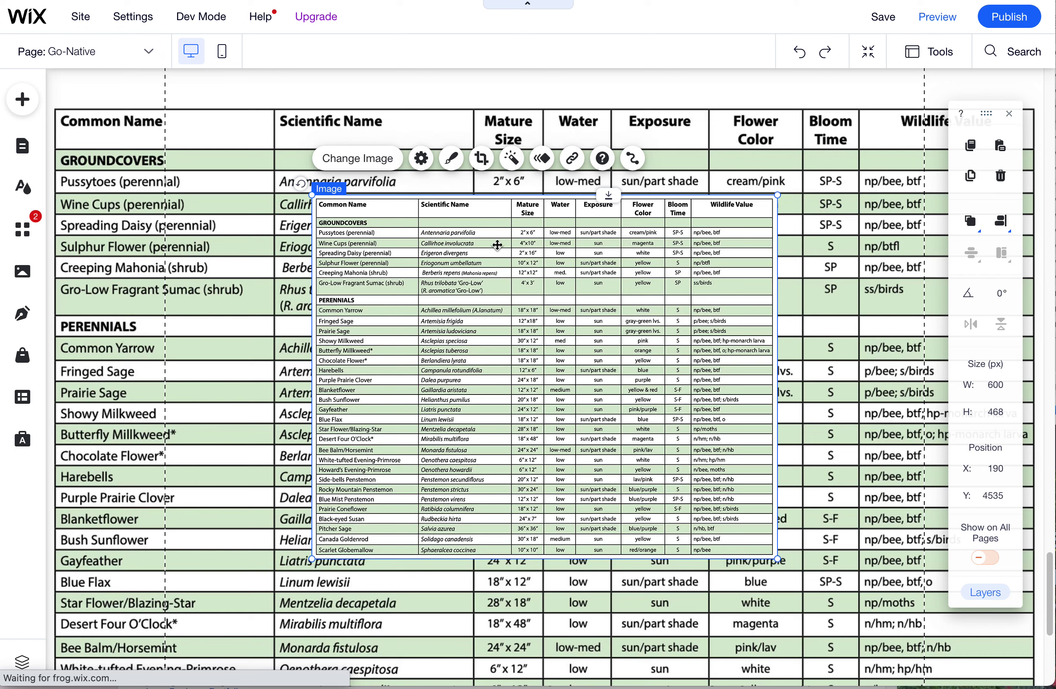
- Try positioning the table image and enlarging it to 970 × 758, then delete it
scroll(249, 365, "up", 5)
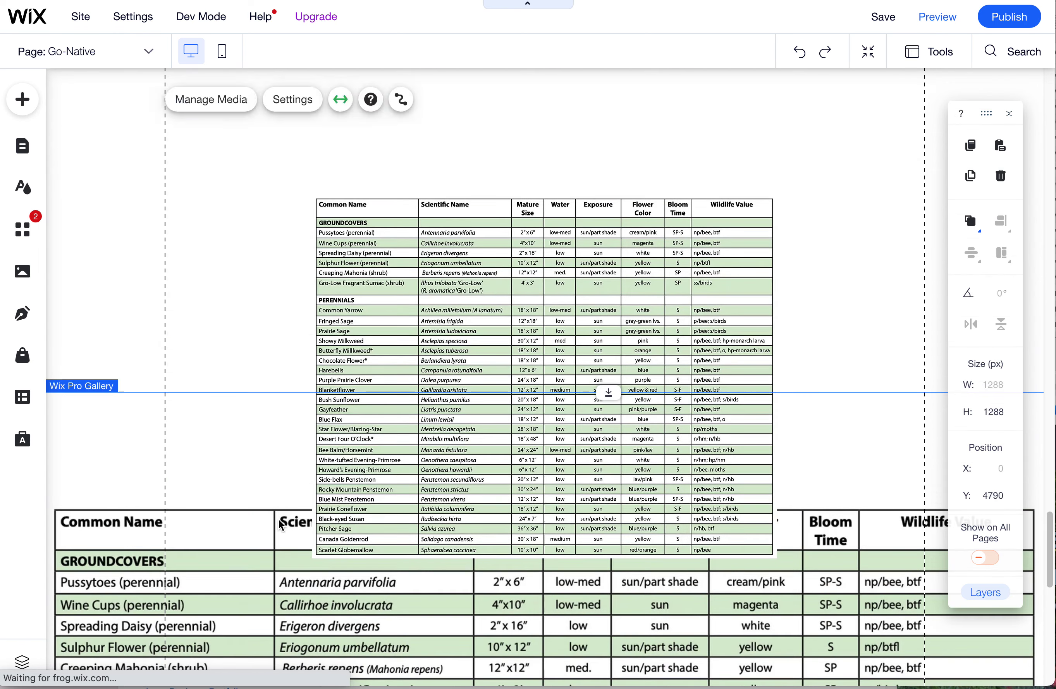
left_click_drag(490, 280, 349, 173)
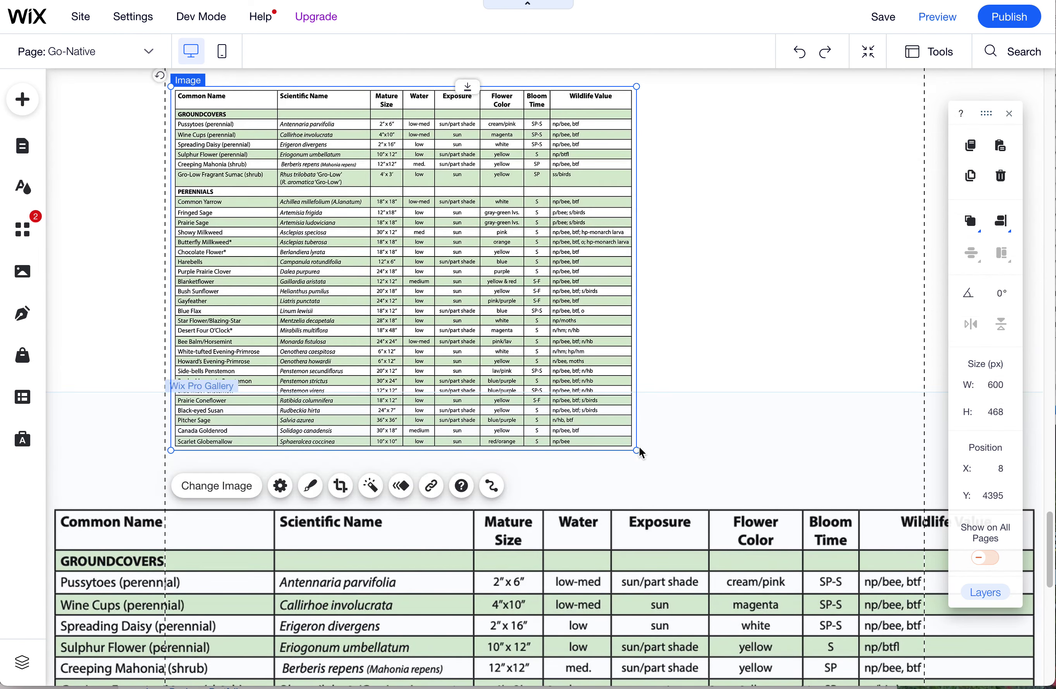
left_click_drag(636, 451, 638, 452)
left_click_drag(905, 567, 923, 673)
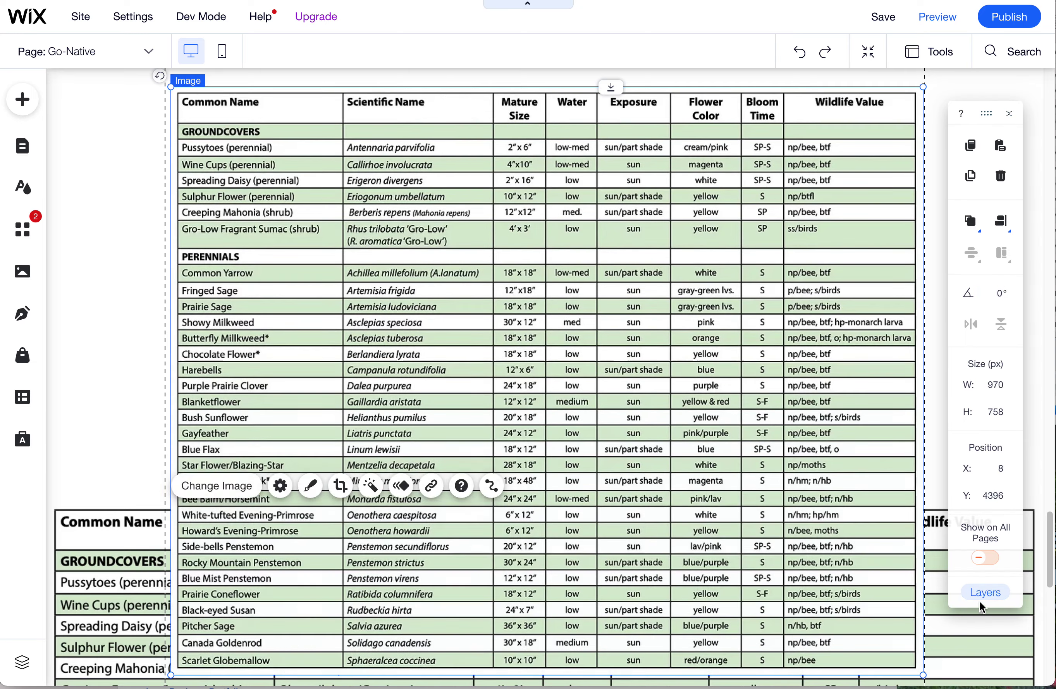
left_click_drag(290, 170, 208, 164)
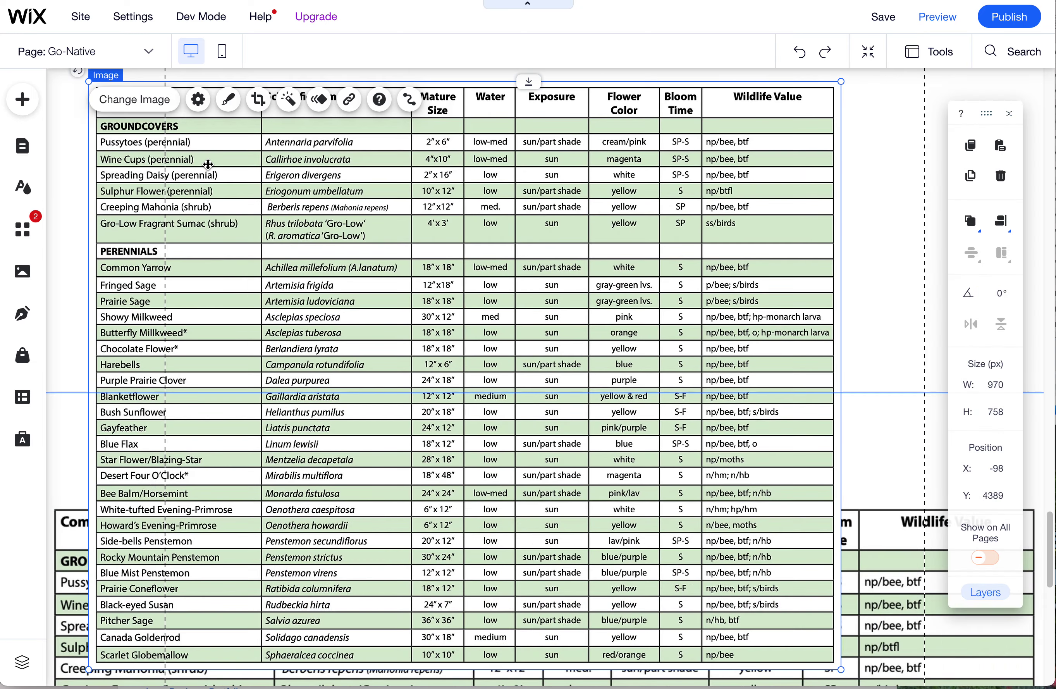
left_click_drag(297, 190, 747, 206)
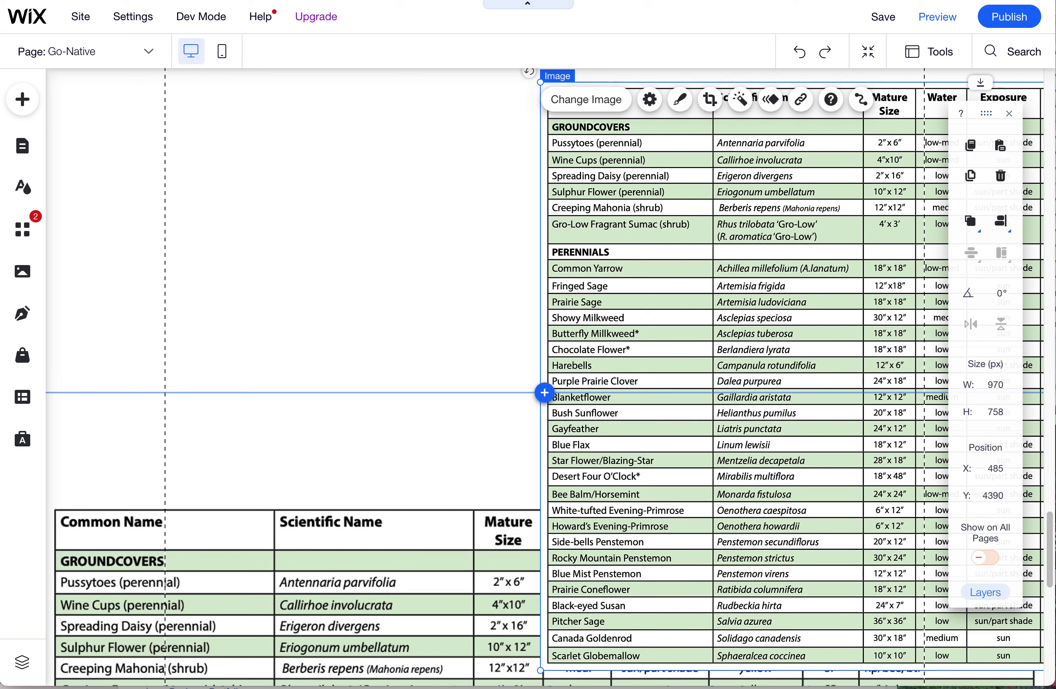
left_click_drag(706, 194, 424, 183)
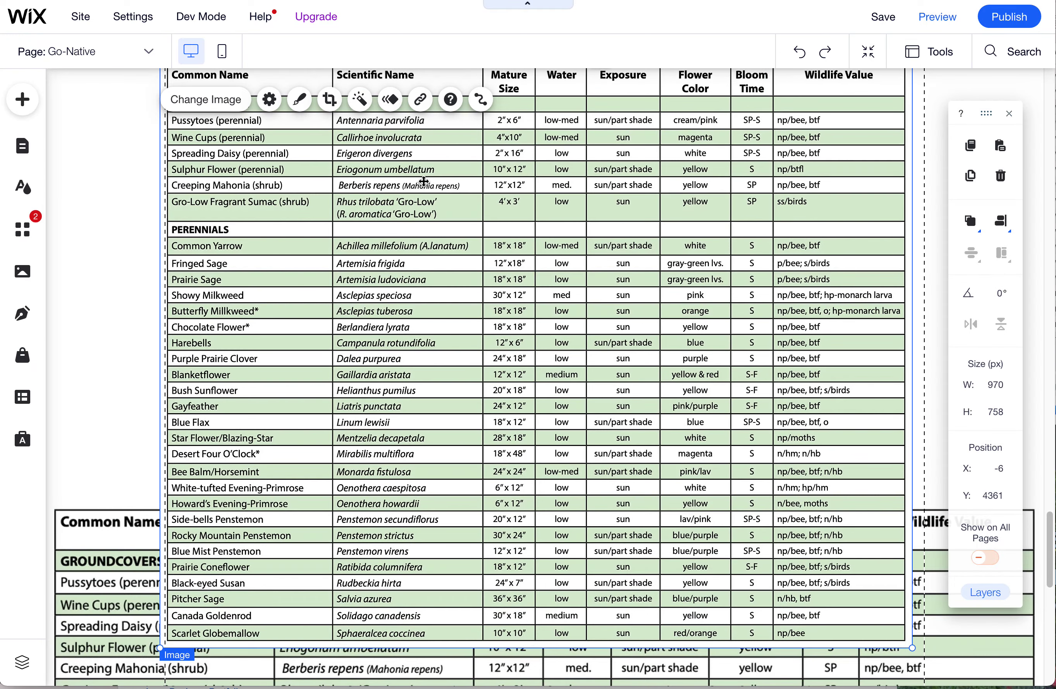
left_click_drag(541, 187, 560, 263)
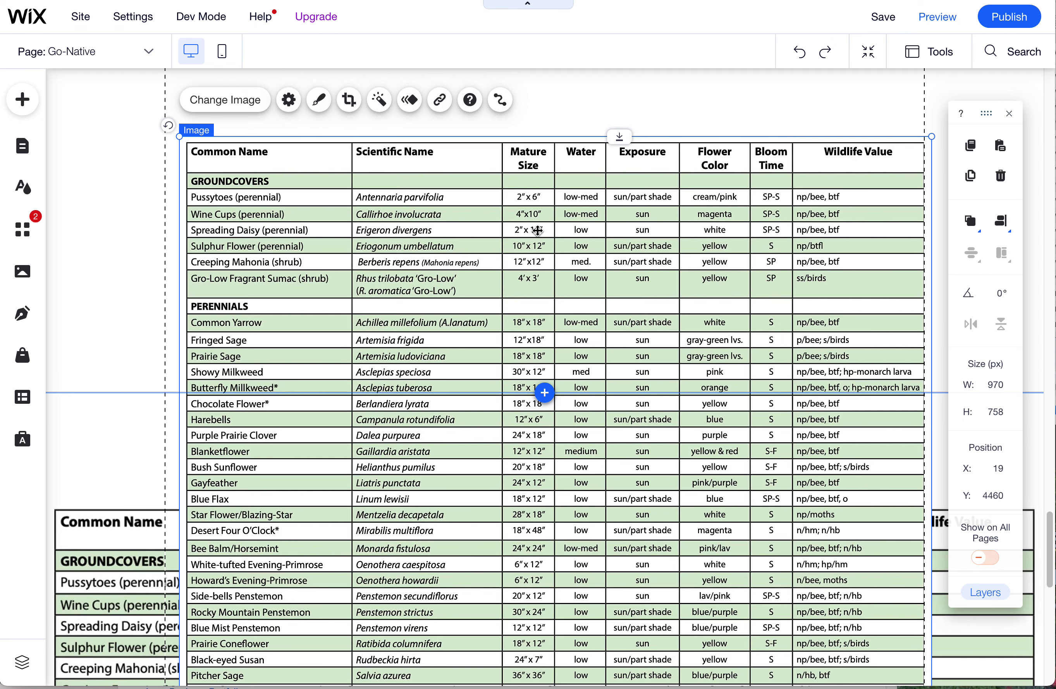
key("Delete")
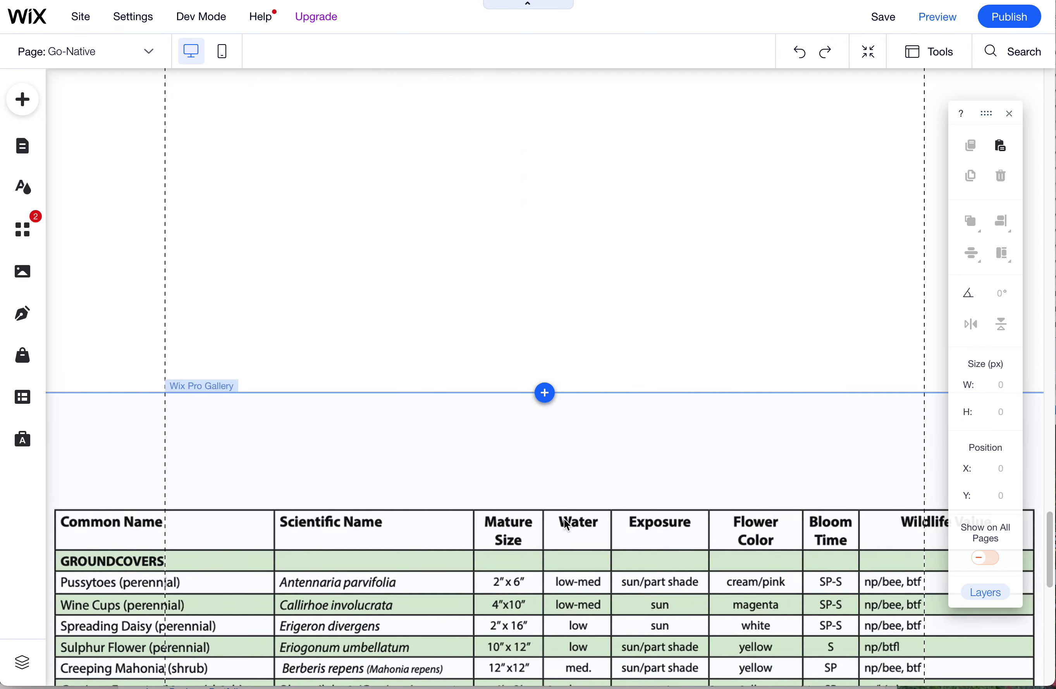
- Move the Wix Pro Gallery up beneath the garden photo strip and open its settings
left_click(567, 523)
left_click_drag(761, 605, 593, 505)
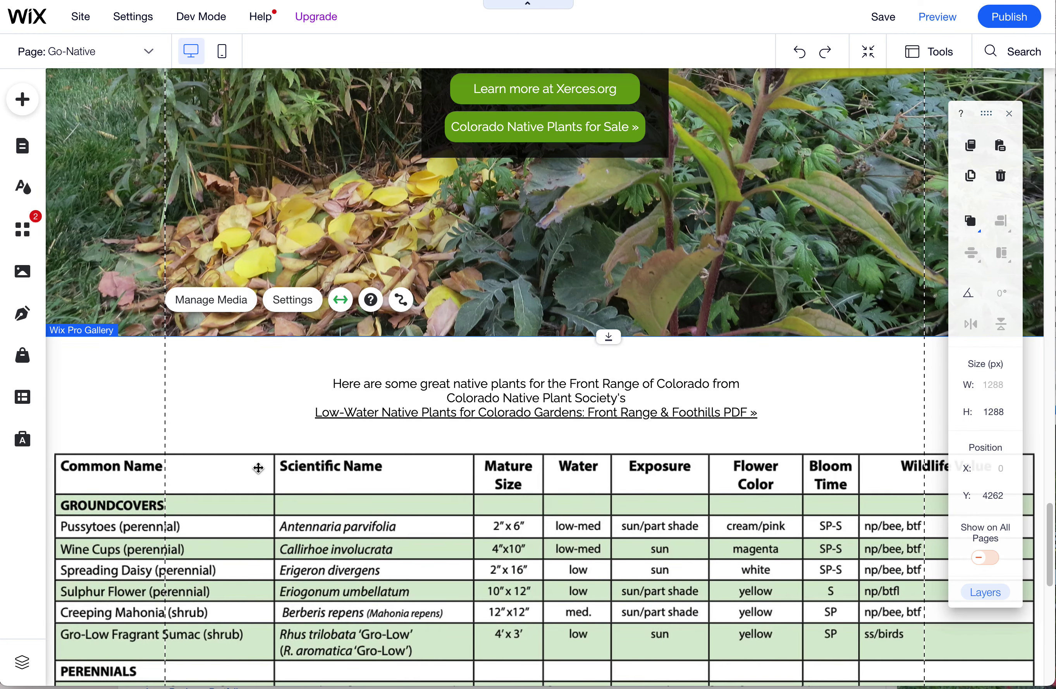
double_click(259, 465)
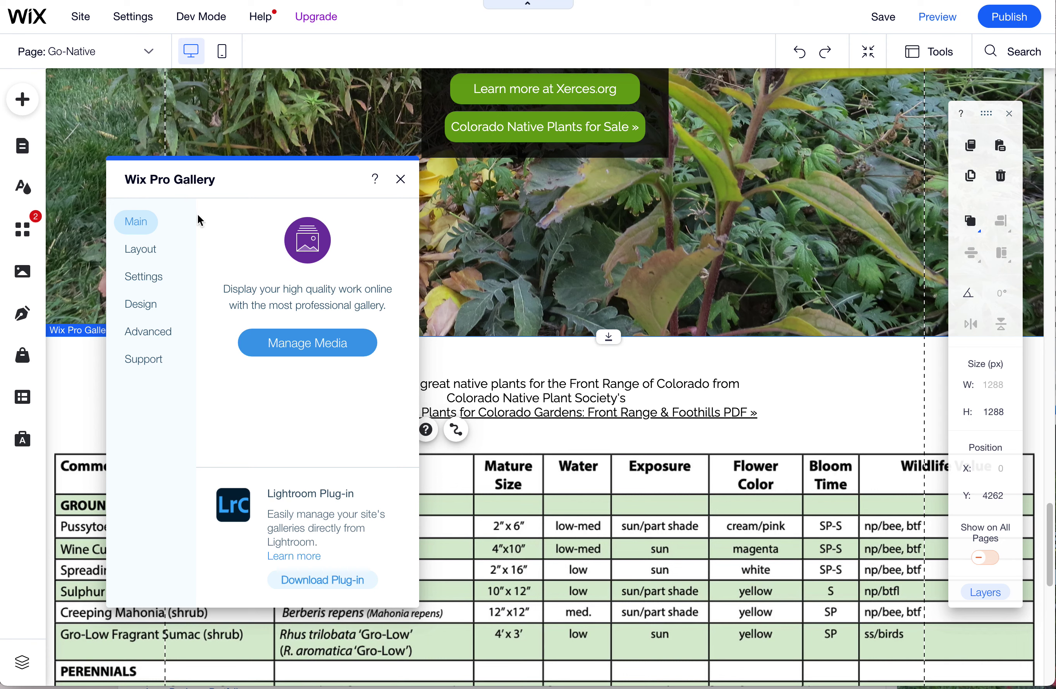
left_click(142, 249)
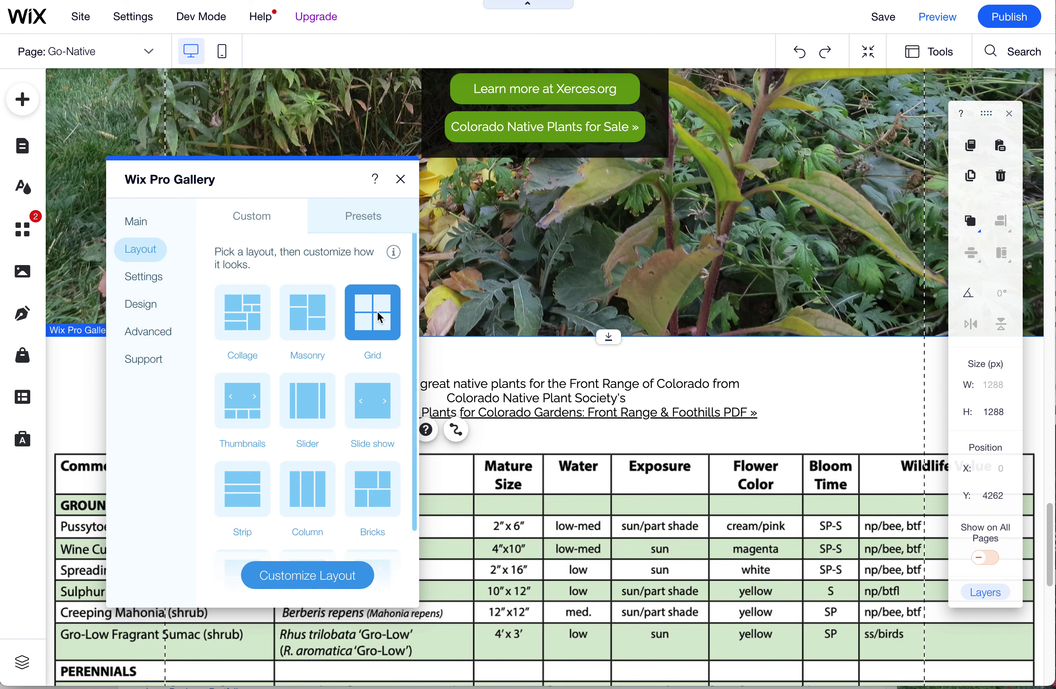
left_click(333, 577)
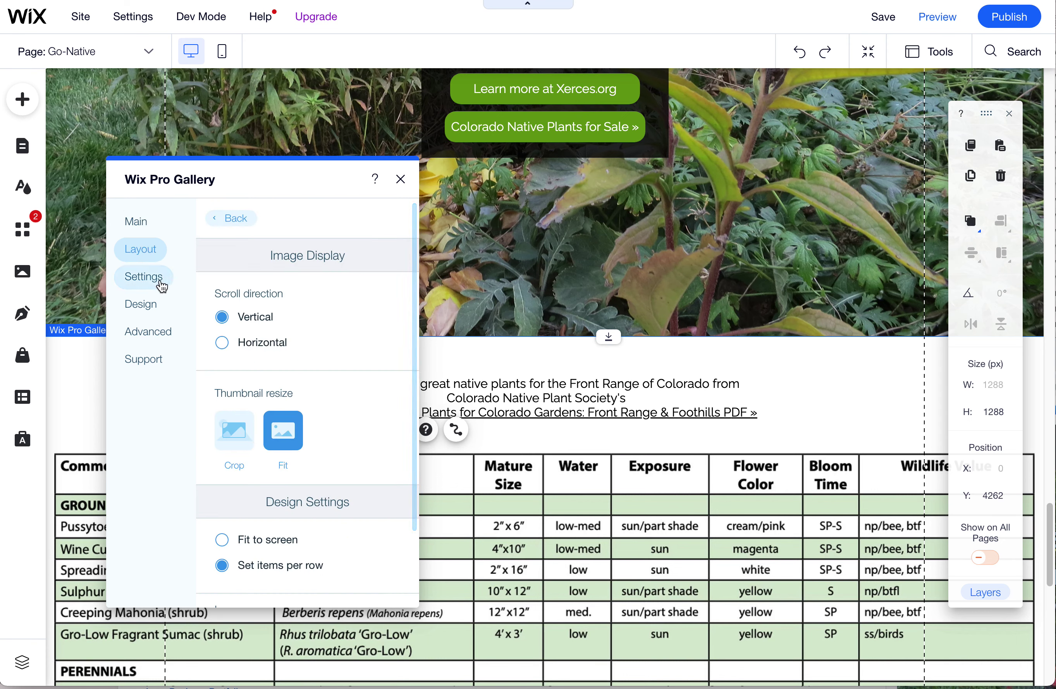
scroll(404, 340, "down", 3)
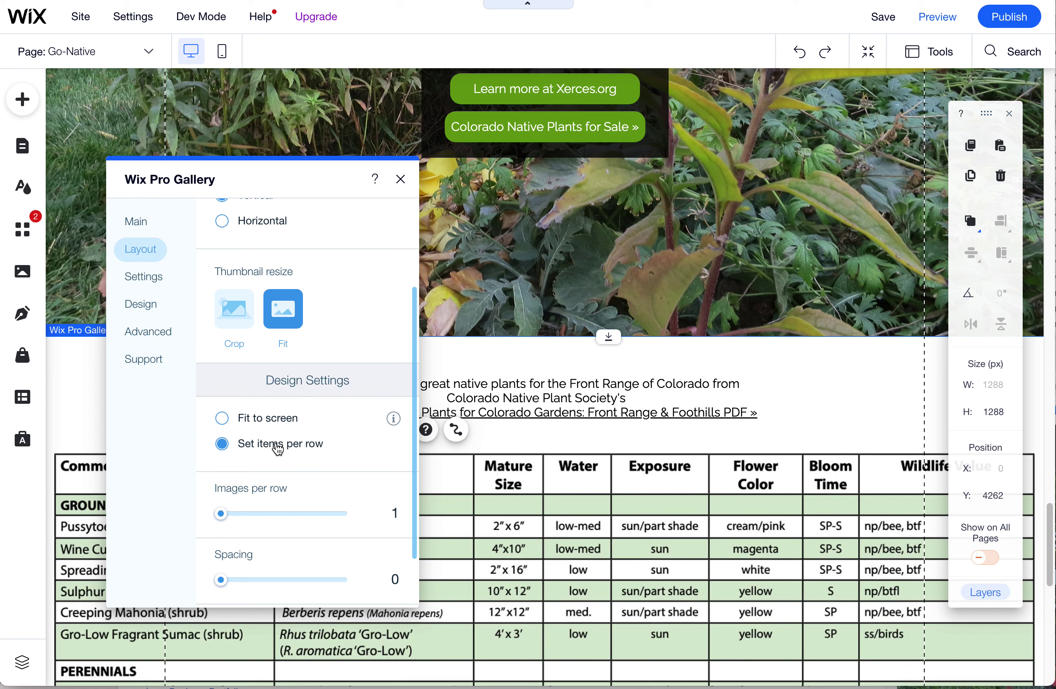
left_click(253, 425)
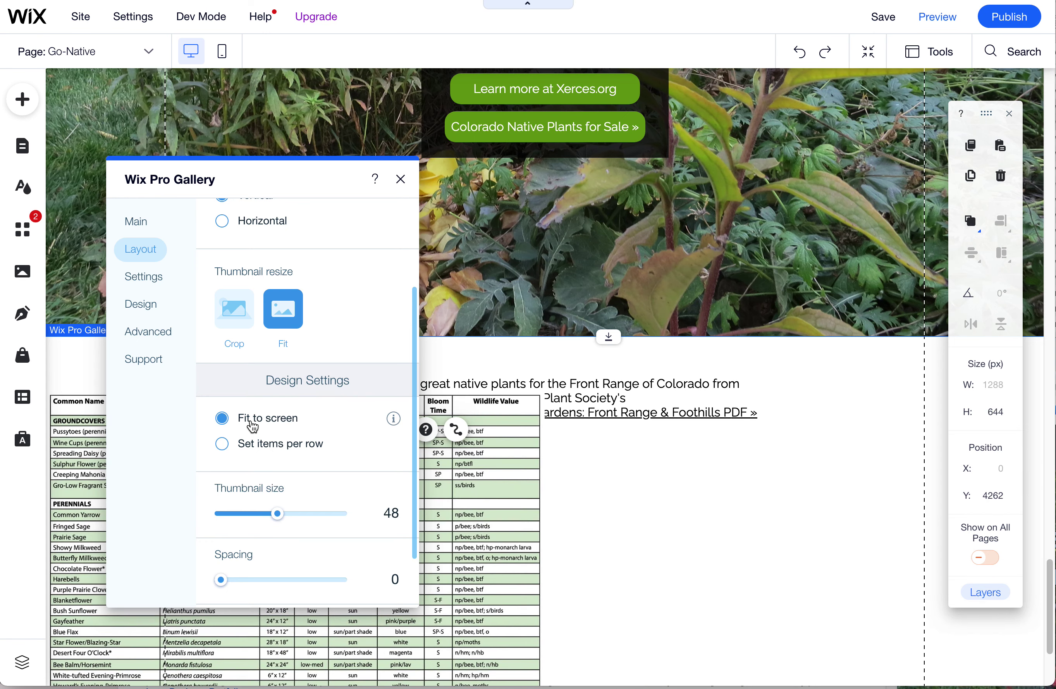
left_click(250, 440)
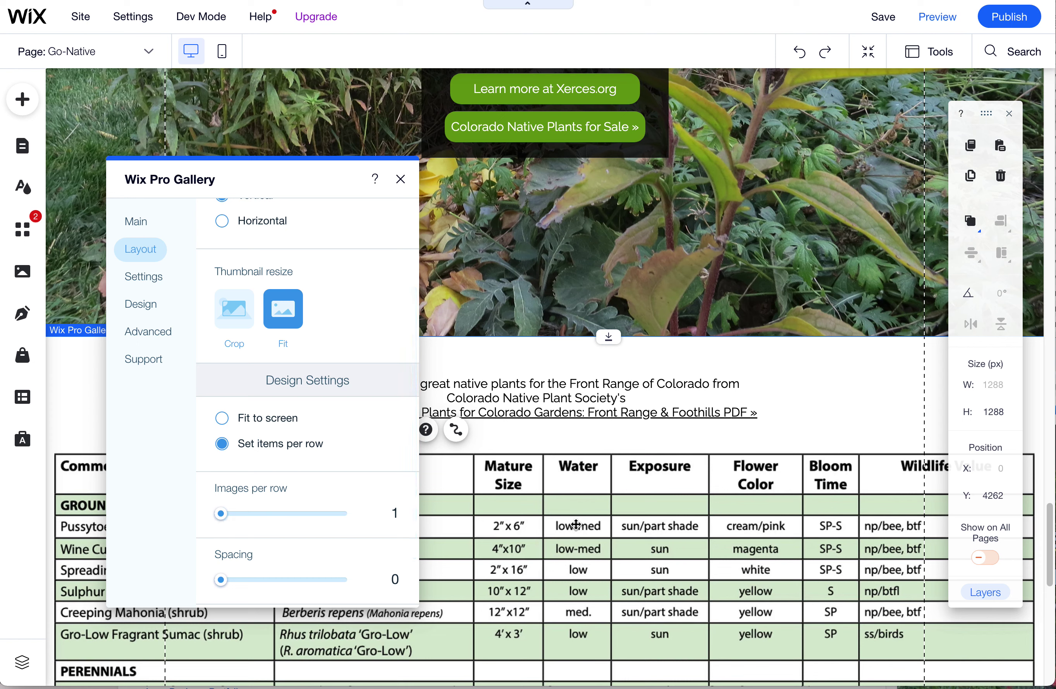
left_click(400, 179)
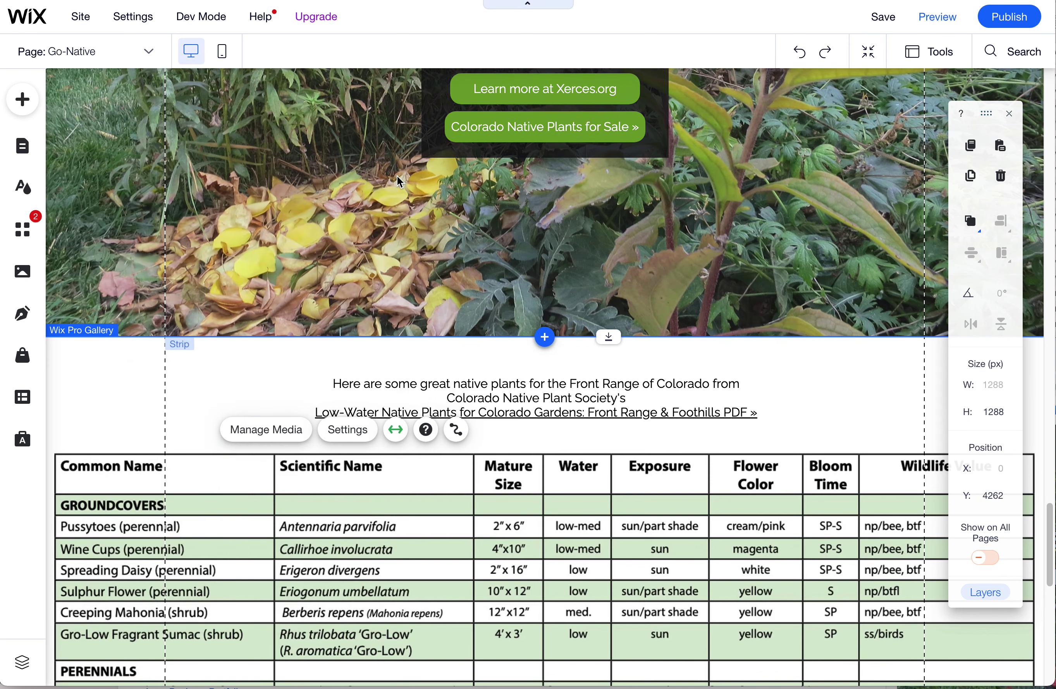